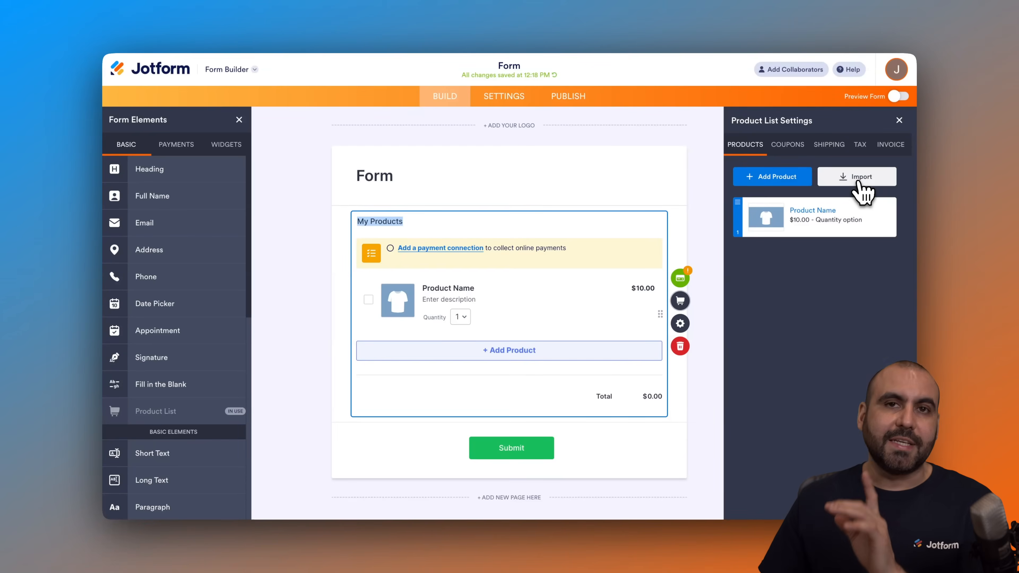
# - Open the product import dialog and choose WooCommerce as the source
pyautogui.click(861, 177)
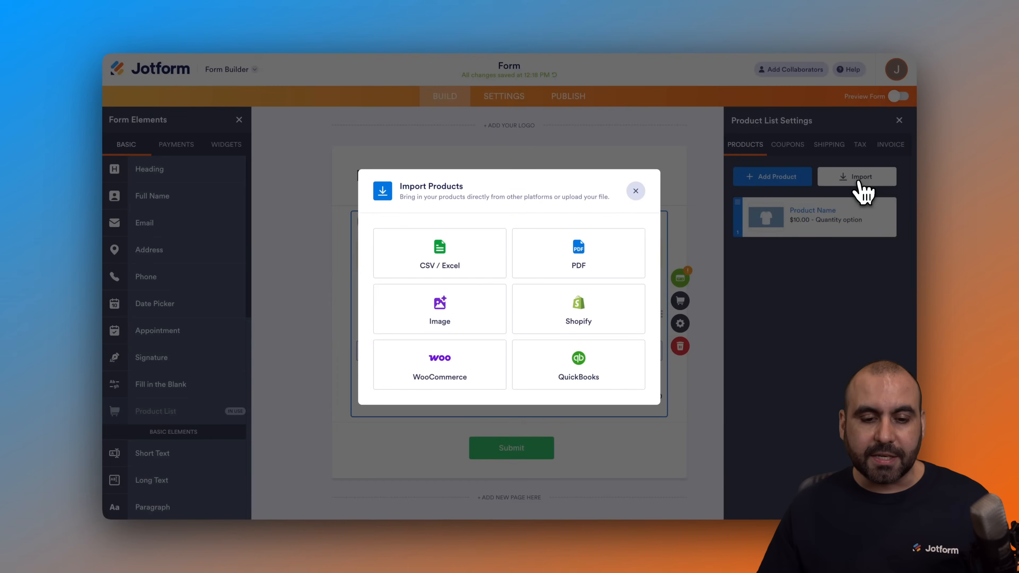
pyautogui.click(459, 374)
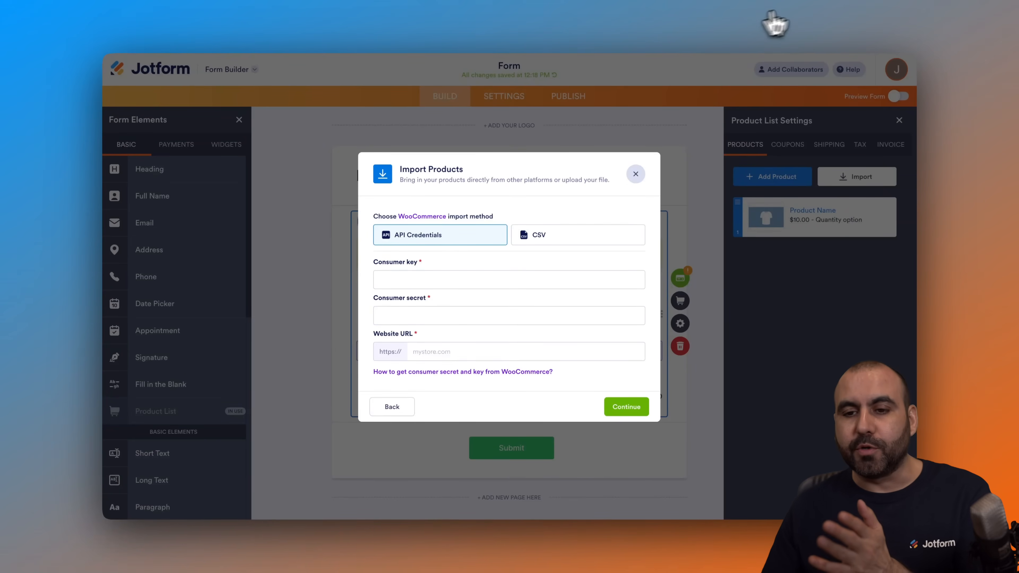
# - Switch to the WordPress admin and open the WooCommerce Advanced settings' REST API section
pyautogui.click(812, 21)
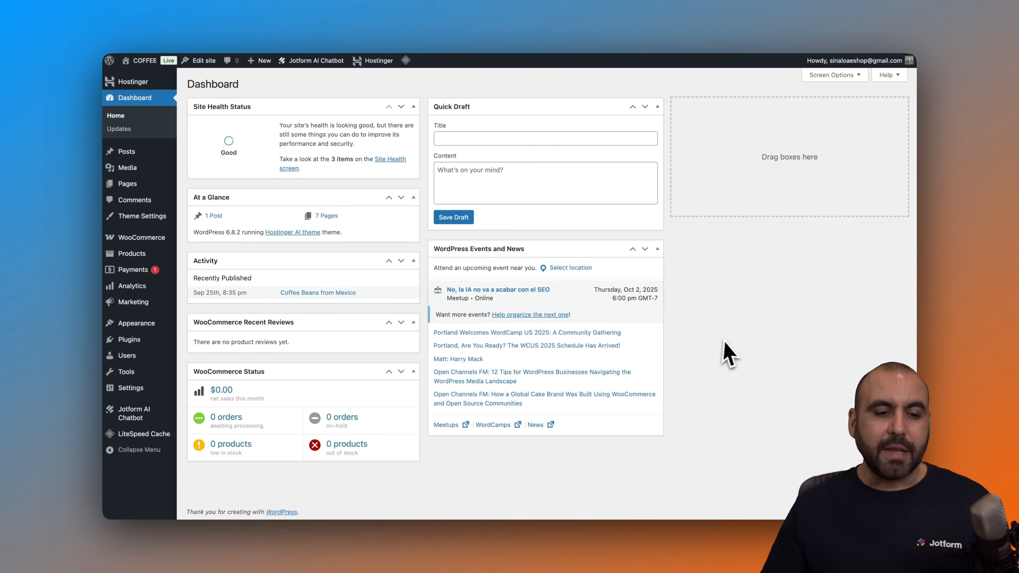
pyautogui.moveTo(144, 240)
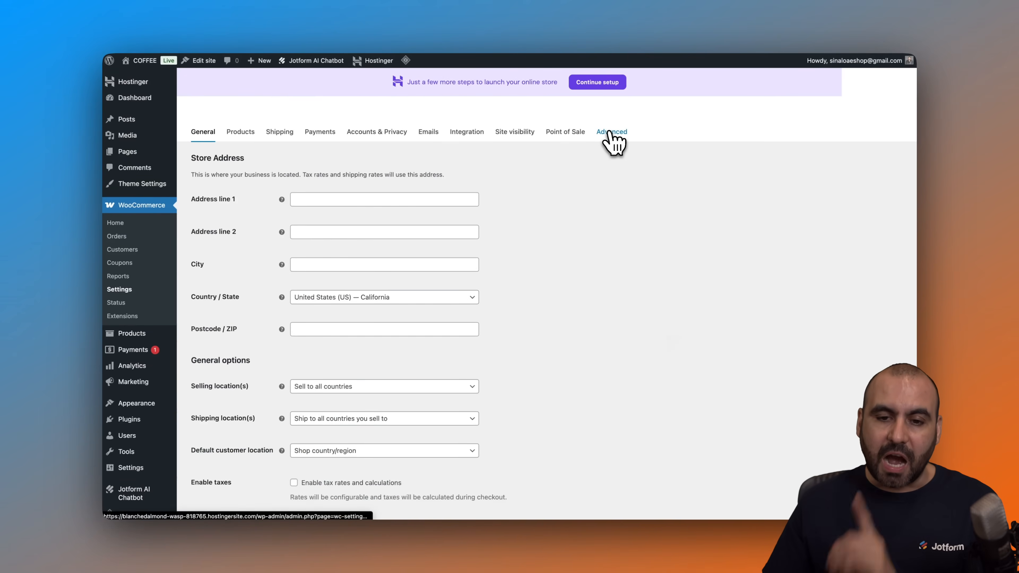
pyautogui.click(609, 133)
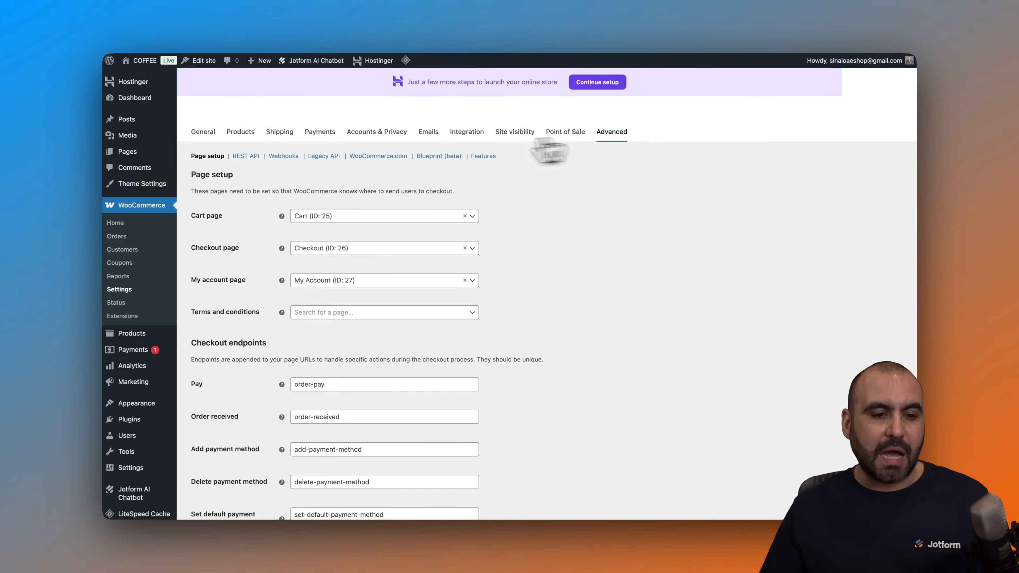
pyautogui.click(244, 156)
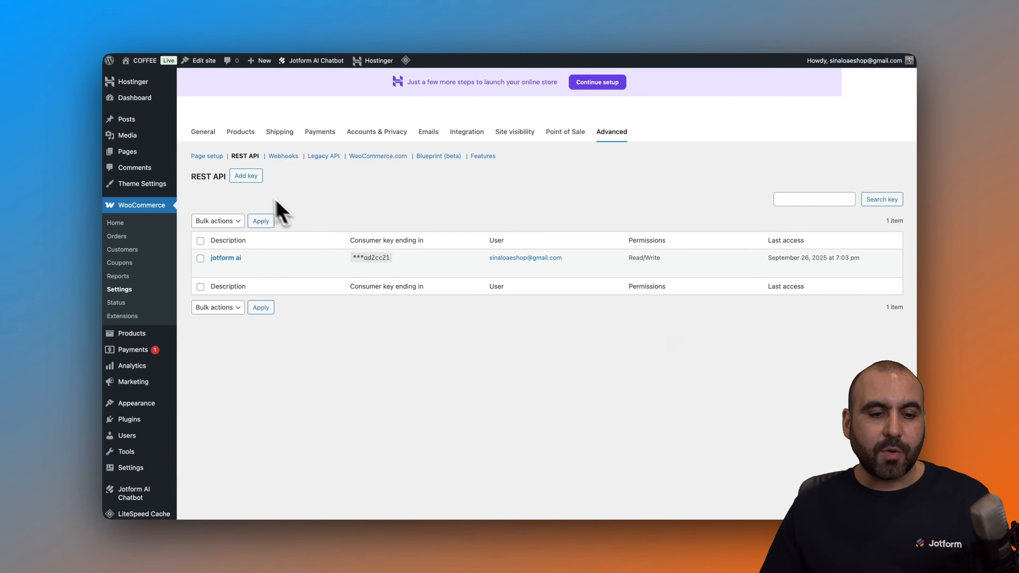
# - Add a REST API key described as 'jotform list' with Read/Write permissions and generate it
pyautogui.click(246, 176)
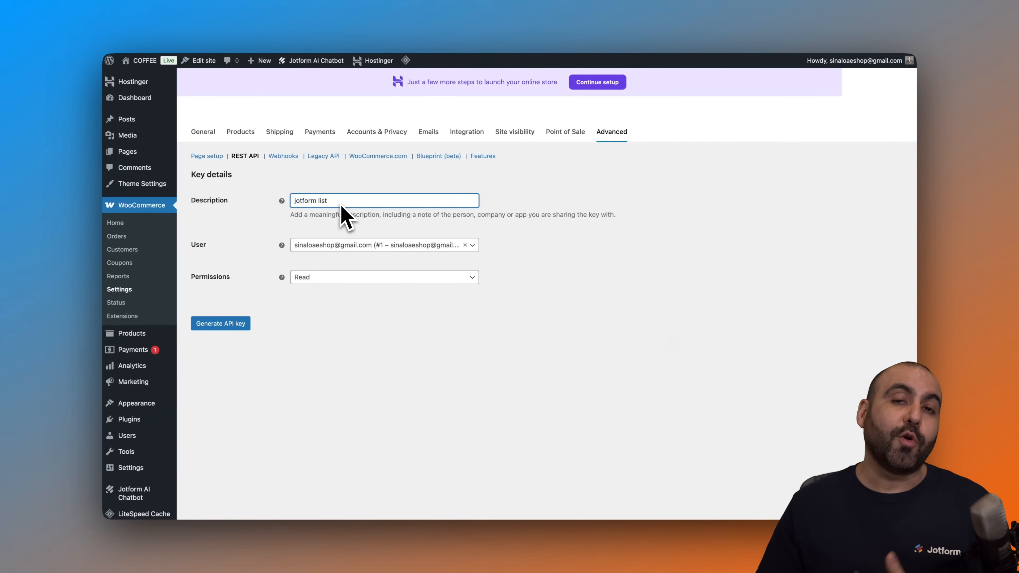
pyautogui.click(323, 277)
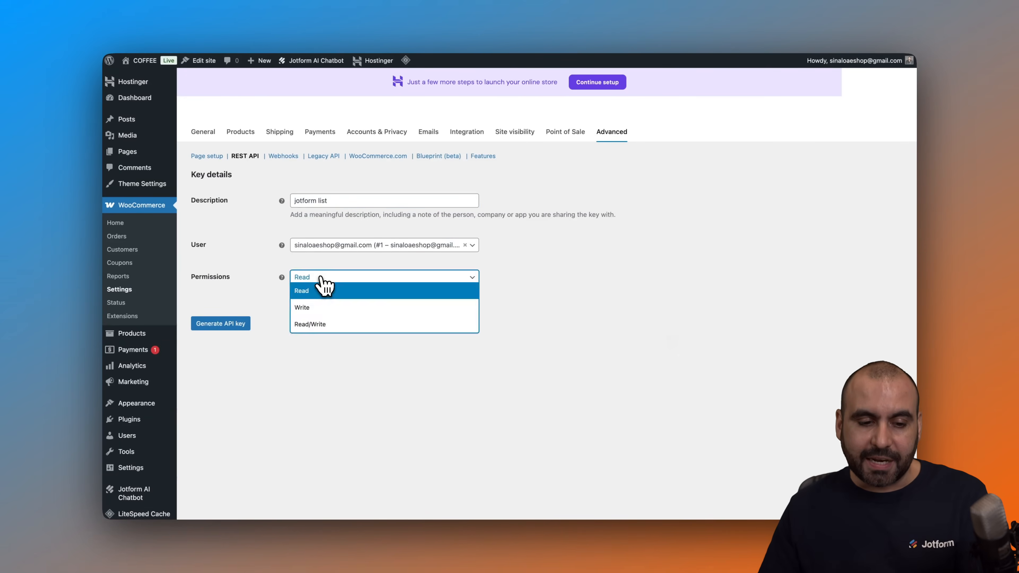
pyautogui.click(317, 324)
pyautogui.click(220, 324)
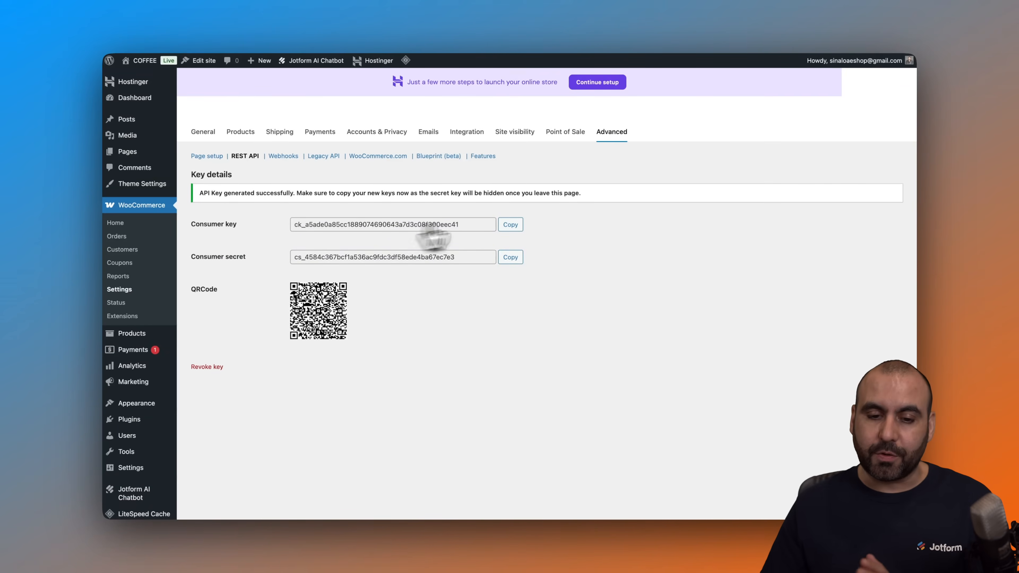
# - Copy the generated consumer key and paste it into the import dialog's Consumer key field
pyautogui.click(516, 225)
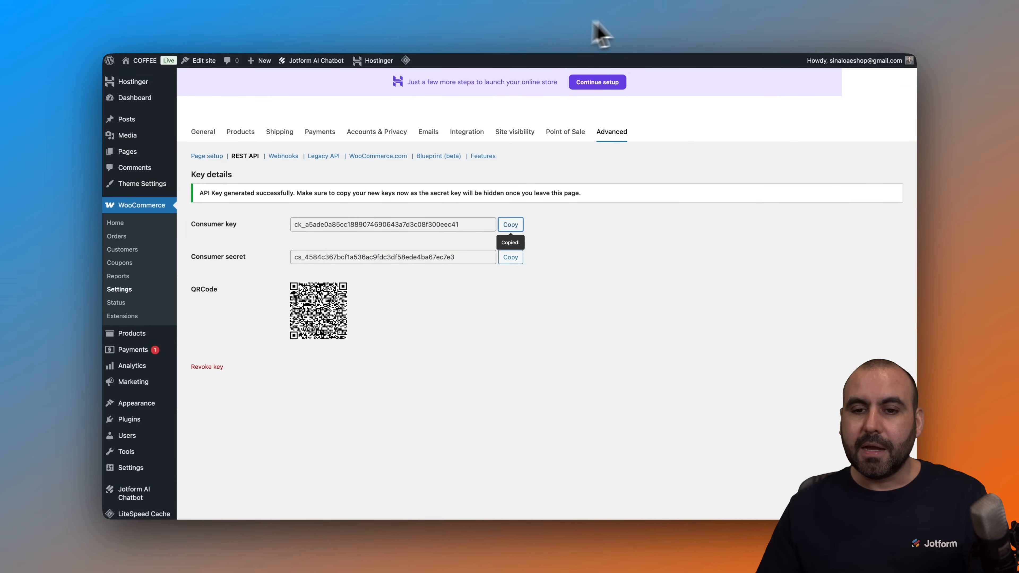
pyautogui.click(727, 23)
pyautogui.click(401, 280)
pyautogui.hotkey('ctrl', 'v')
# - Copy the consumer secret and paste it into the import dialog's Consumer secret field
pyautogui.click(819, 29)
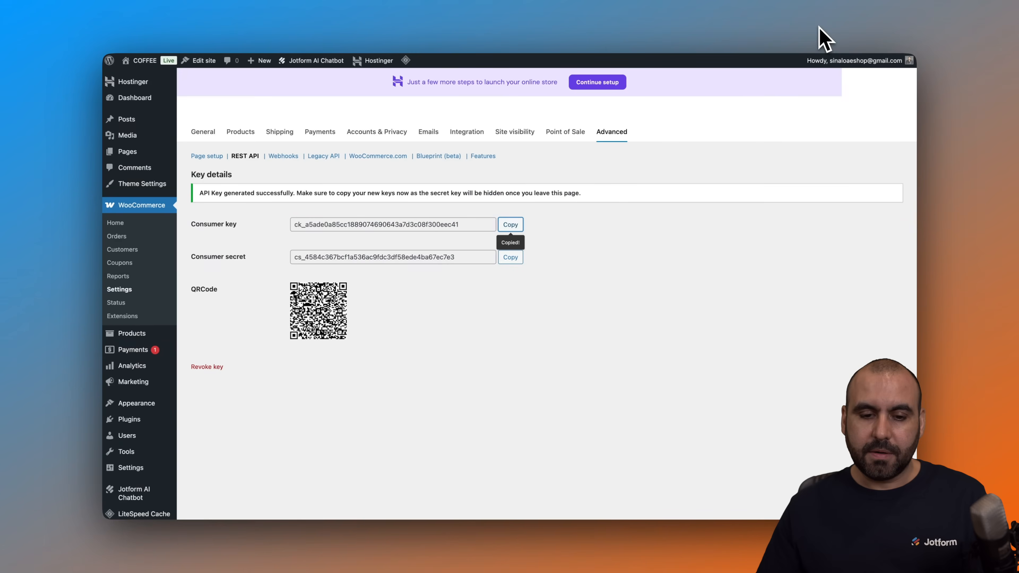
pyautogui.click(518, 259)
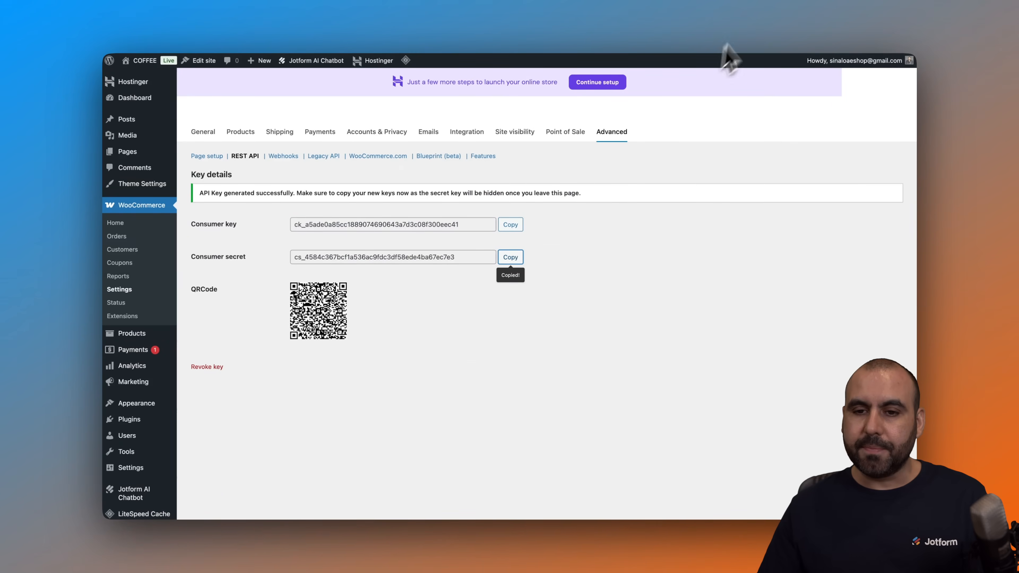
pyautogui.click(751, 29)
pyautogui.click(441, 308)
pyautogui.hotkey('ctrl', 'v')
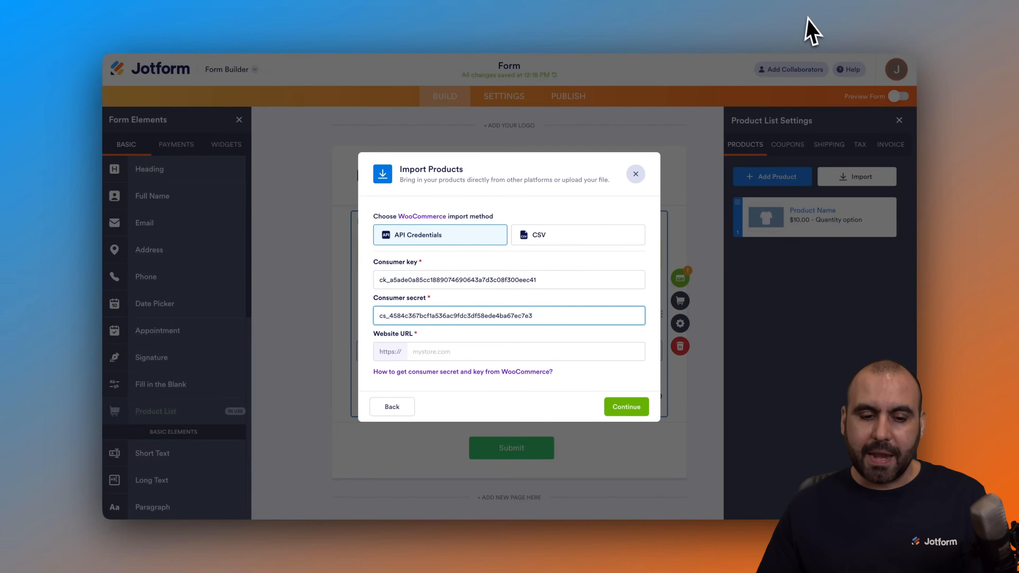
# - Copy the store's site address into the Website URL field and continue the import
pyautogui.click(819, 30)
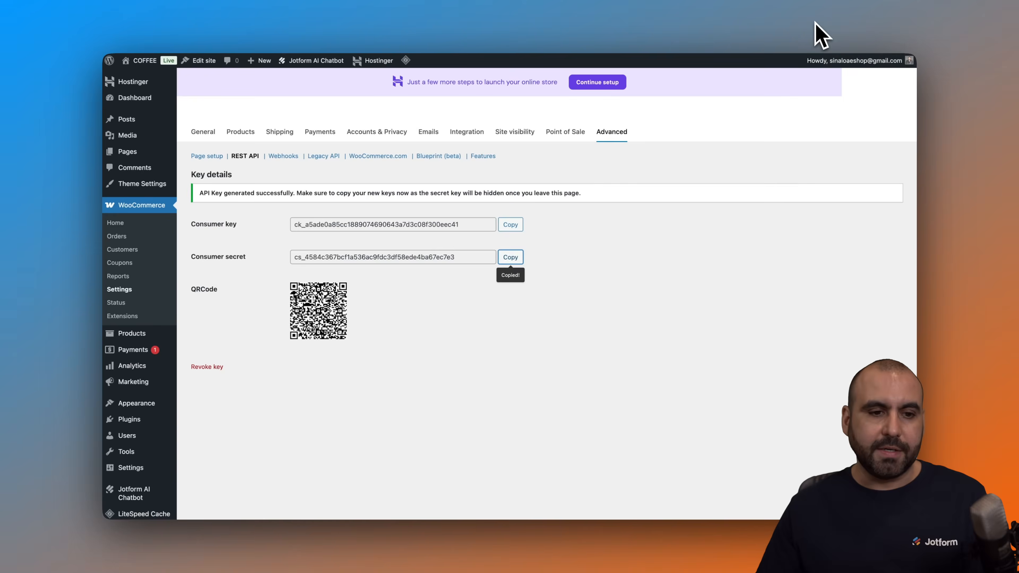
pyautogui.click(250, 41)
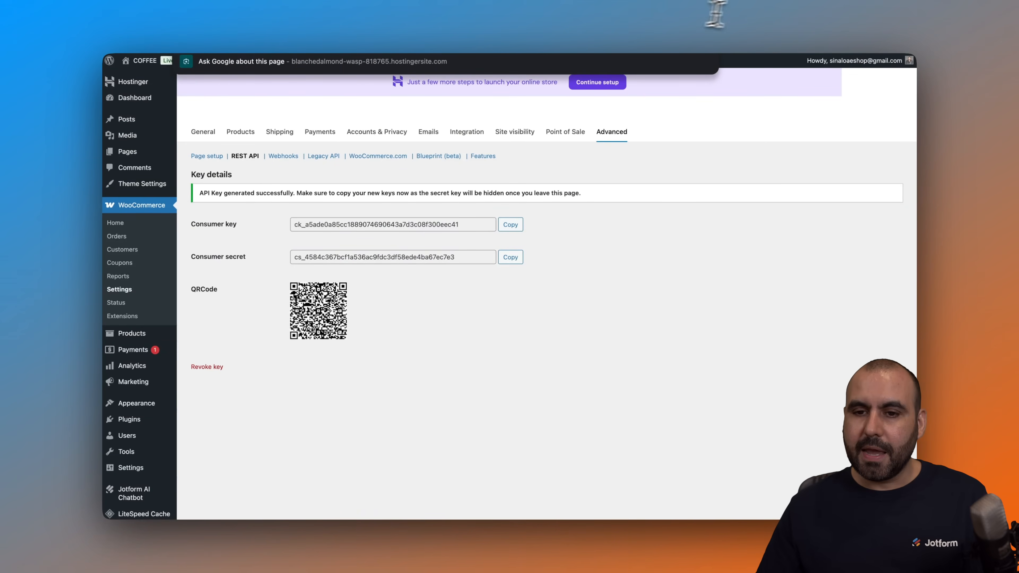
pyautogui.click(747, 22)
pyautogui.click(423, 353)
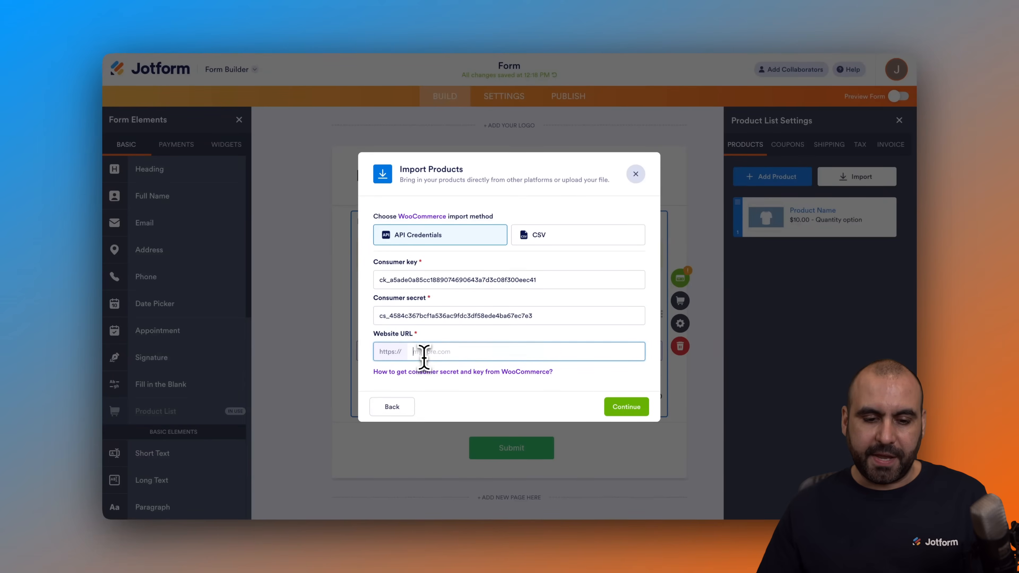
pyautogui.click(623, 406)
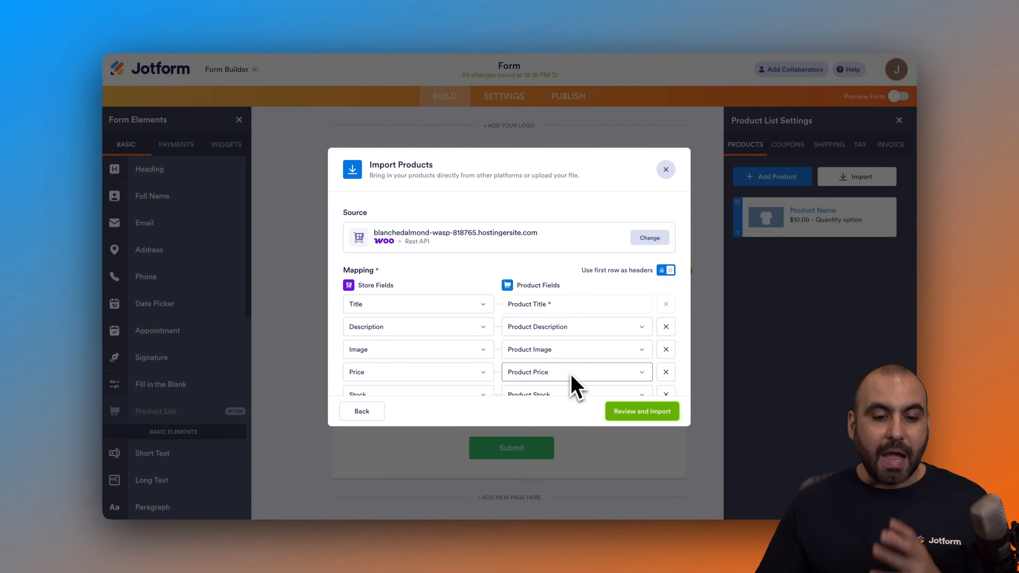
# - Check the store-to-product field mapping and proceed to review the products
pyautogui.scroll(-2, 482, 310)
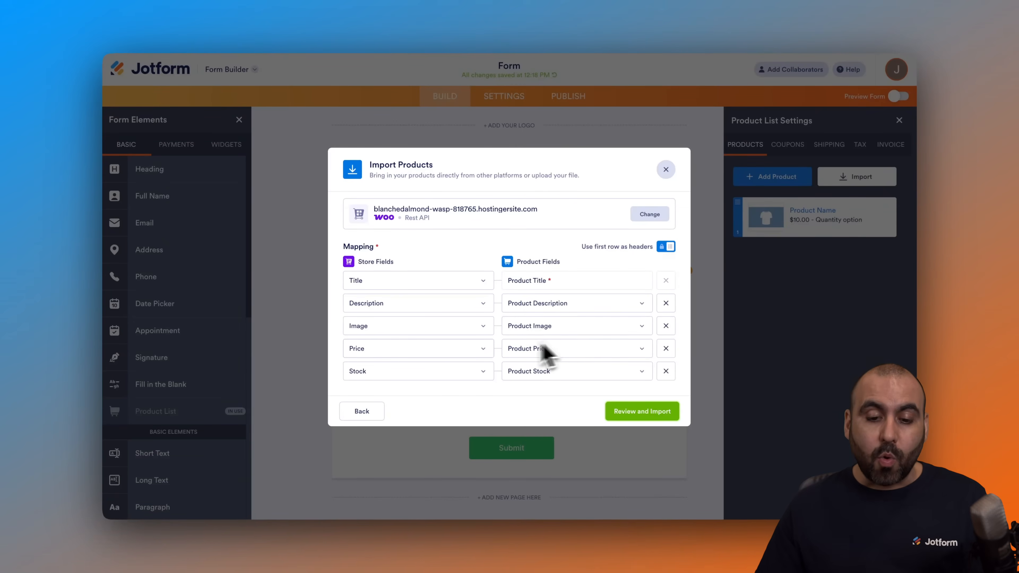
pyautogui.click(480, 353)
pyautogui.click(556, 253)
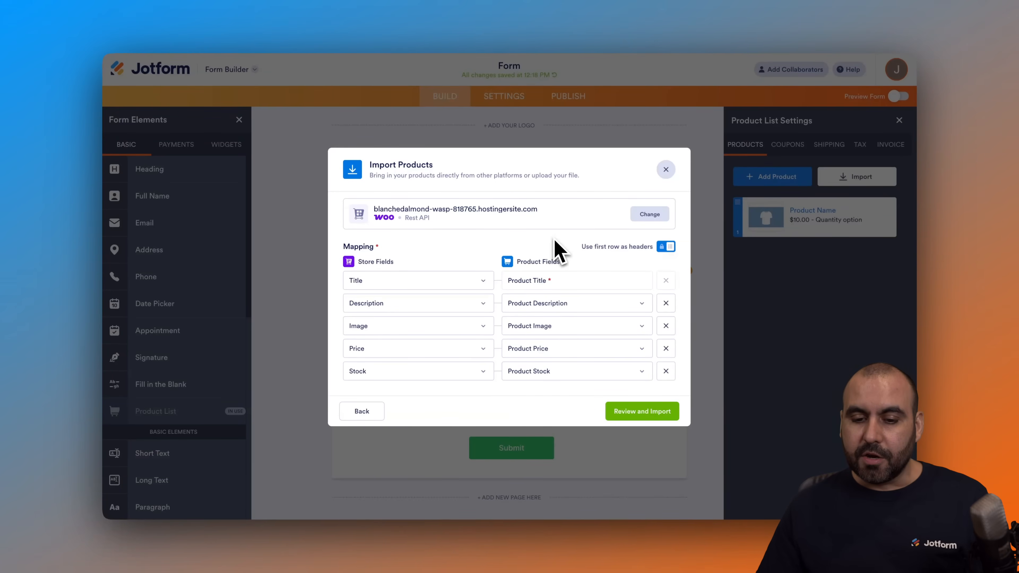
pyautogui.click(630, 417)
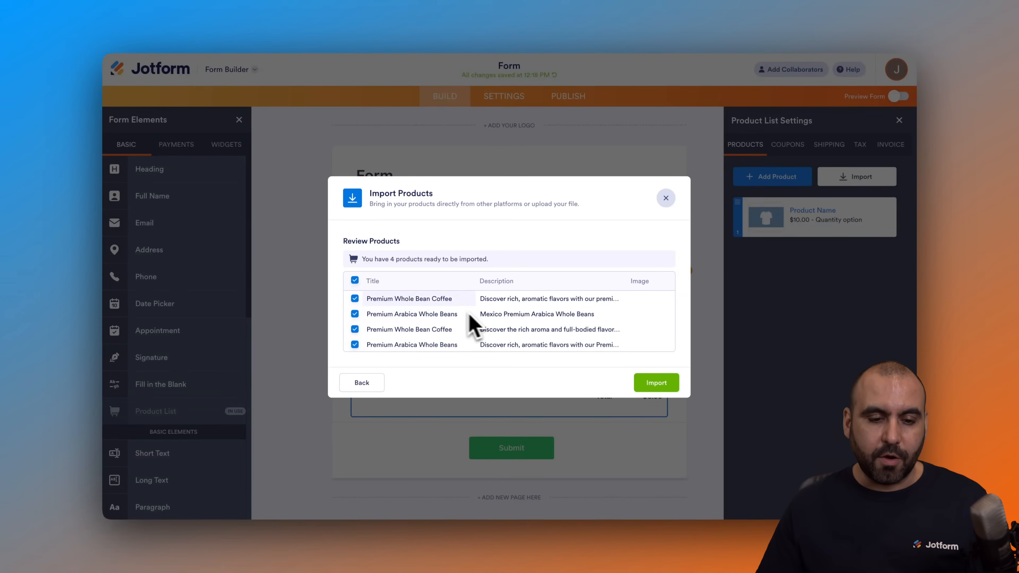
# - Import all the selected WooCommerce products into the product list and close the confirmation
pyautogui.hscroll(5, 510, 327)
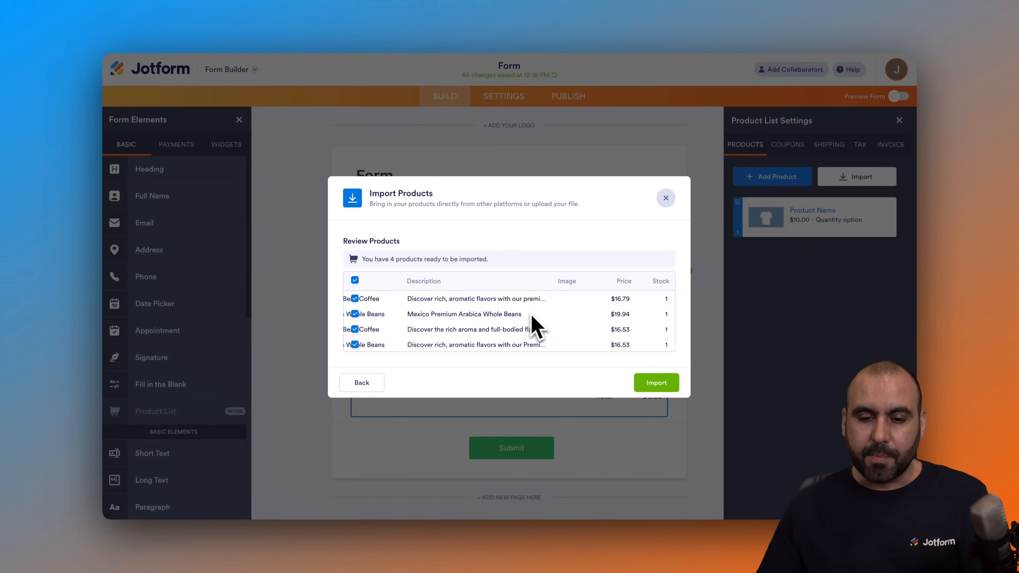
pyautogui.click(659, 387)
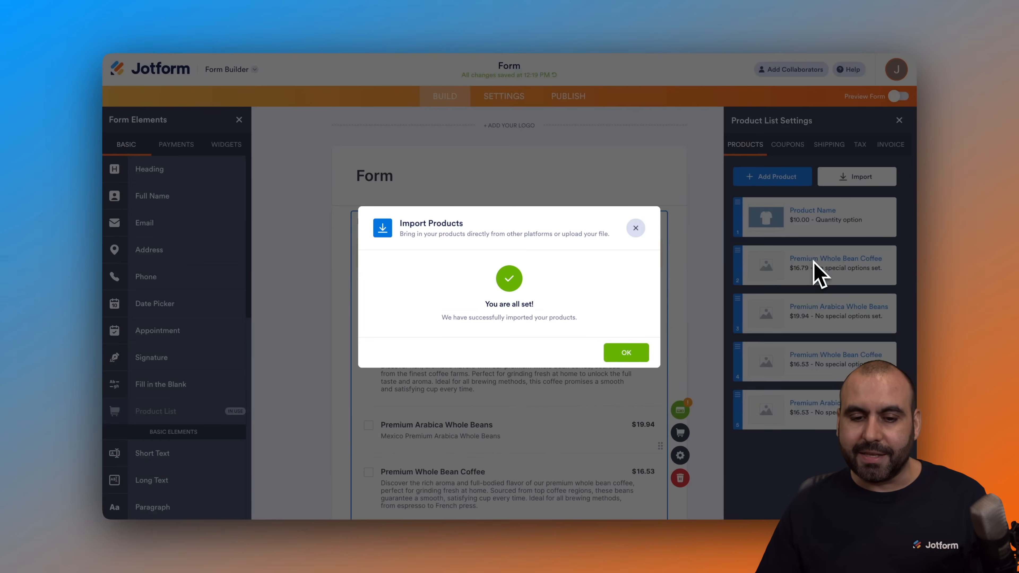
pyautogui.click(627, 353)
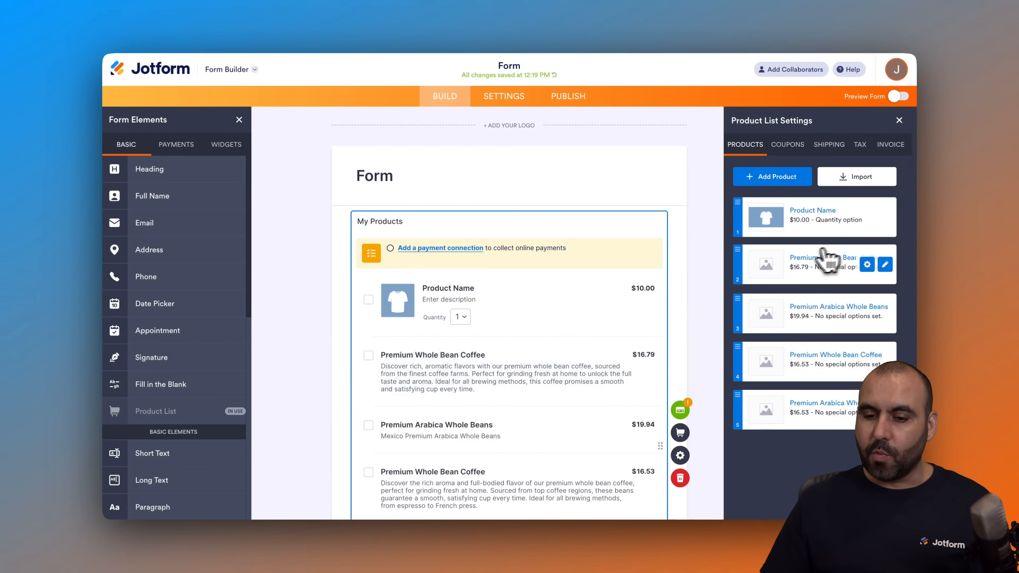
# - Reopen the WooCommerce product import and switch to the CSV import method
pyautogui.moveTo(834, 325)
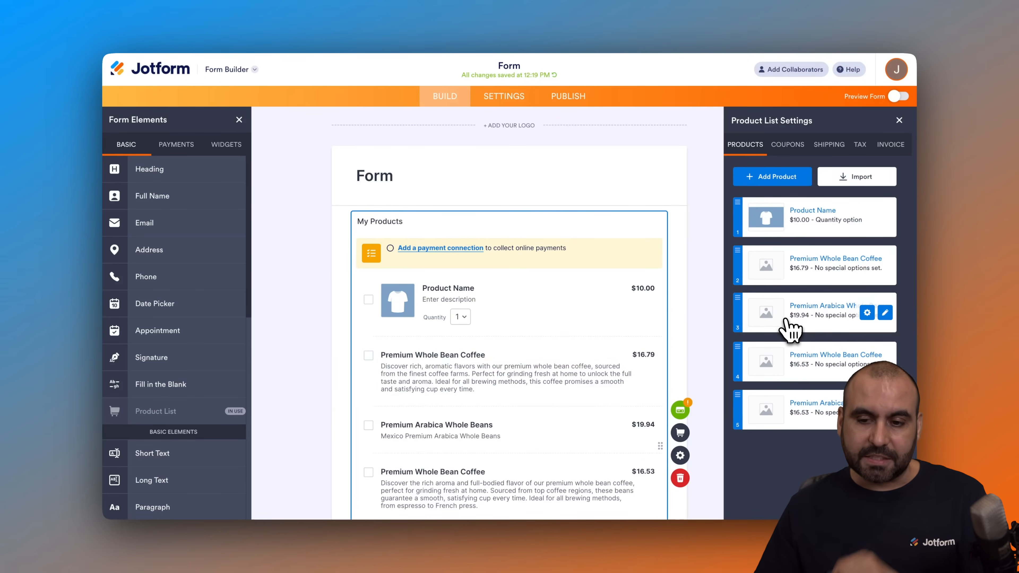
pyautogui.click(858, 183)
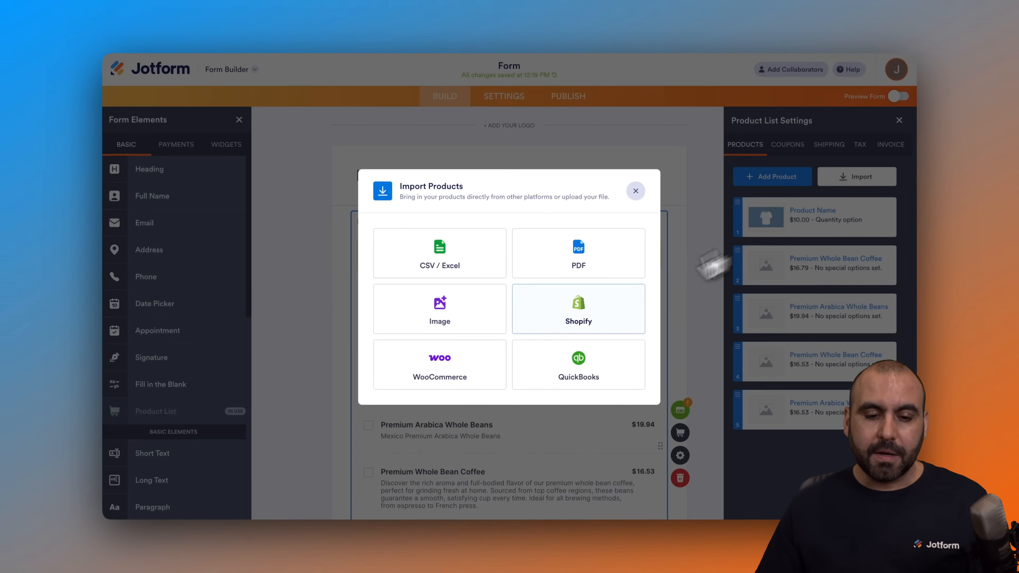
pyautogui.click(462, 364)
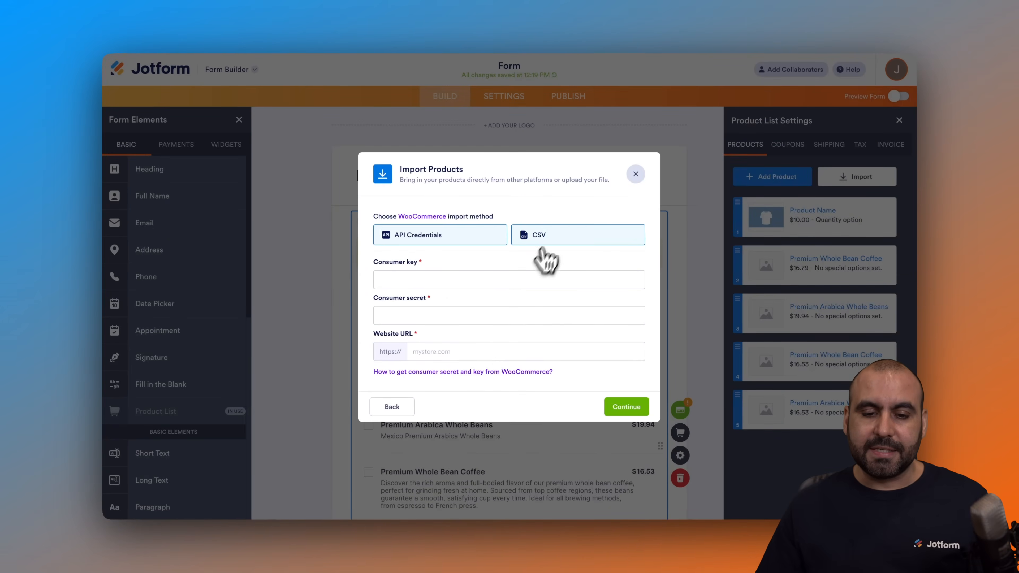
pyautogui.click(552, 238)
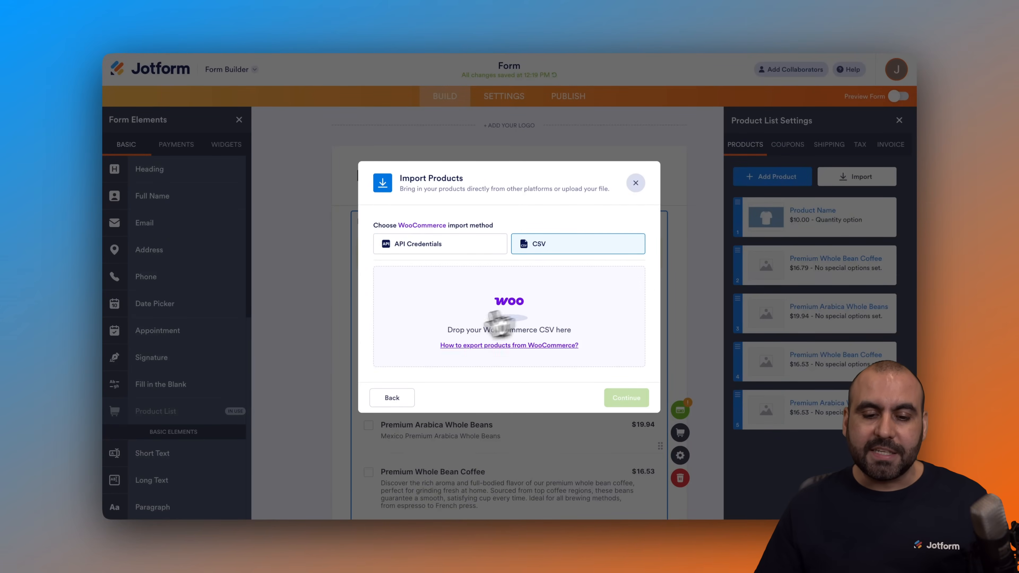
# - Switch to the WordPress admin and open the product export page from the products list
pyautogui.click(802, 29)
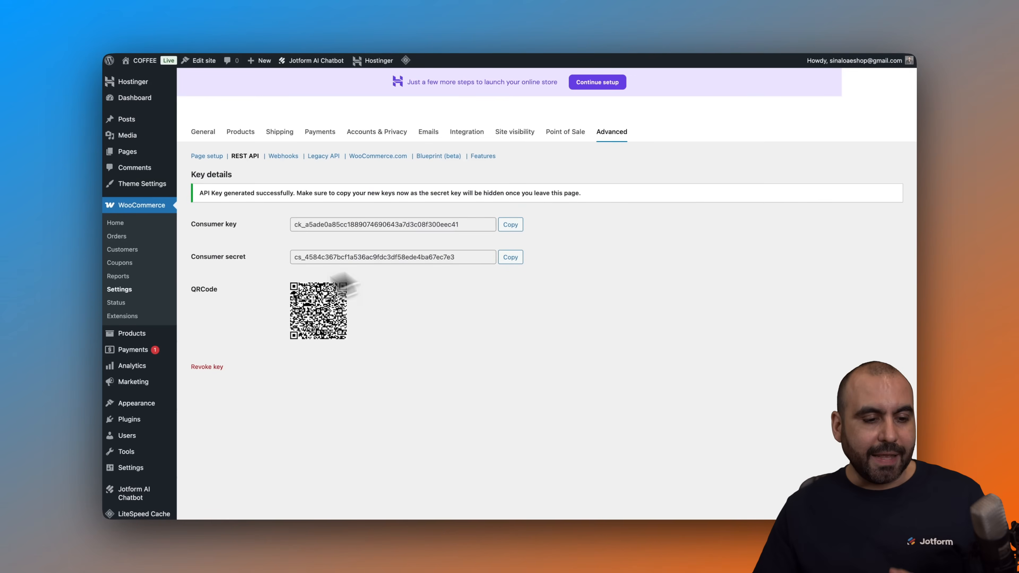
pyautogui.moveTo(136, 337)
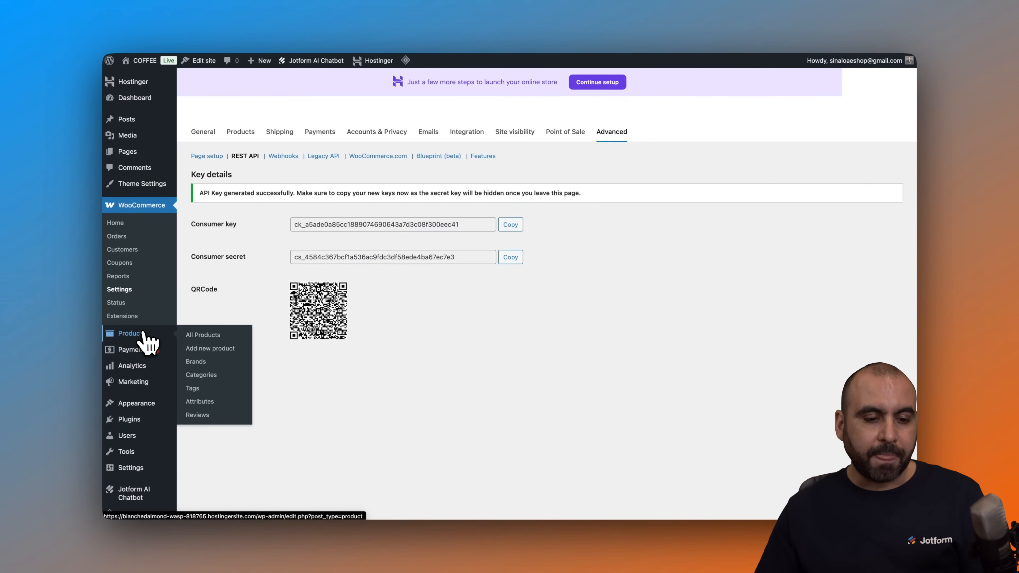
pyautogui.click(145, 335)
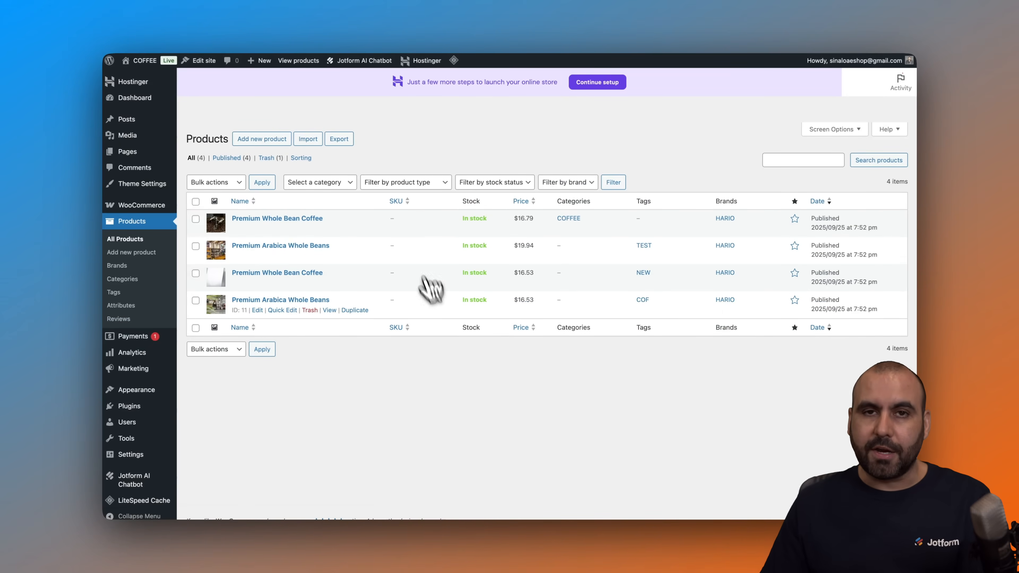
pyautogui.click(339, 139)
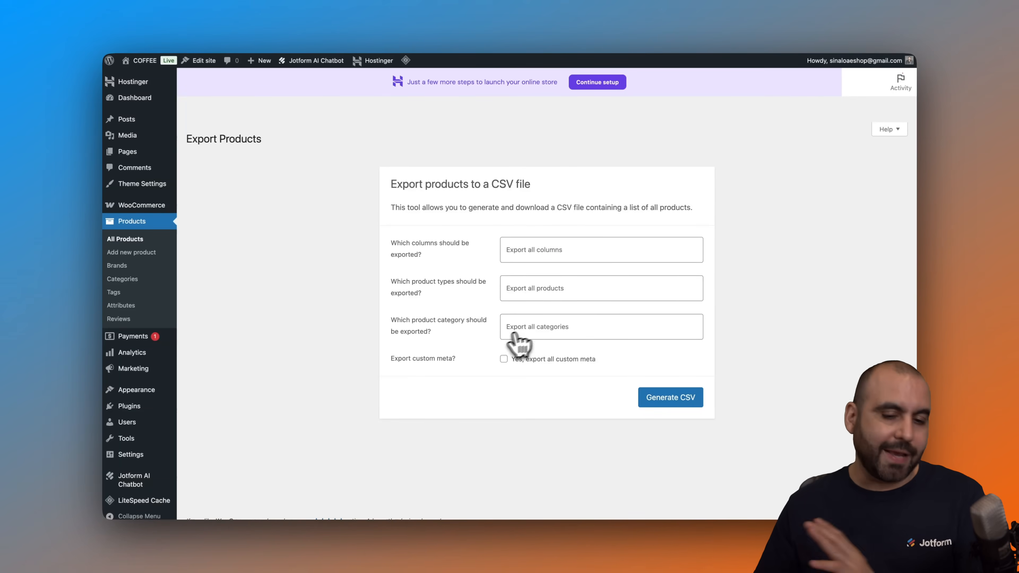
# - Generate the product export CSV with all products and save it to the Desktop
pyautogui.click(554, 289)
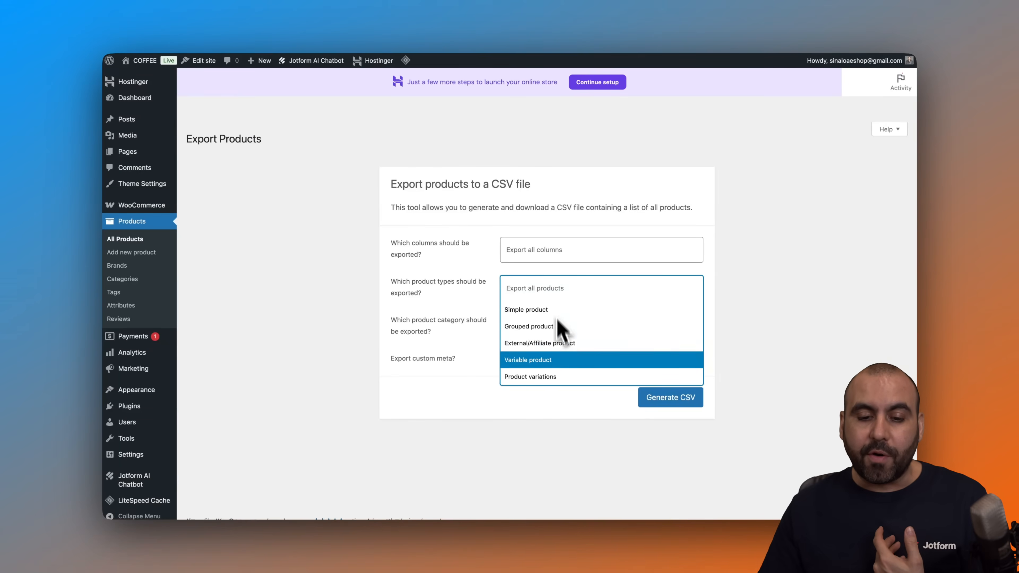
pyautogui.click(462, 291)
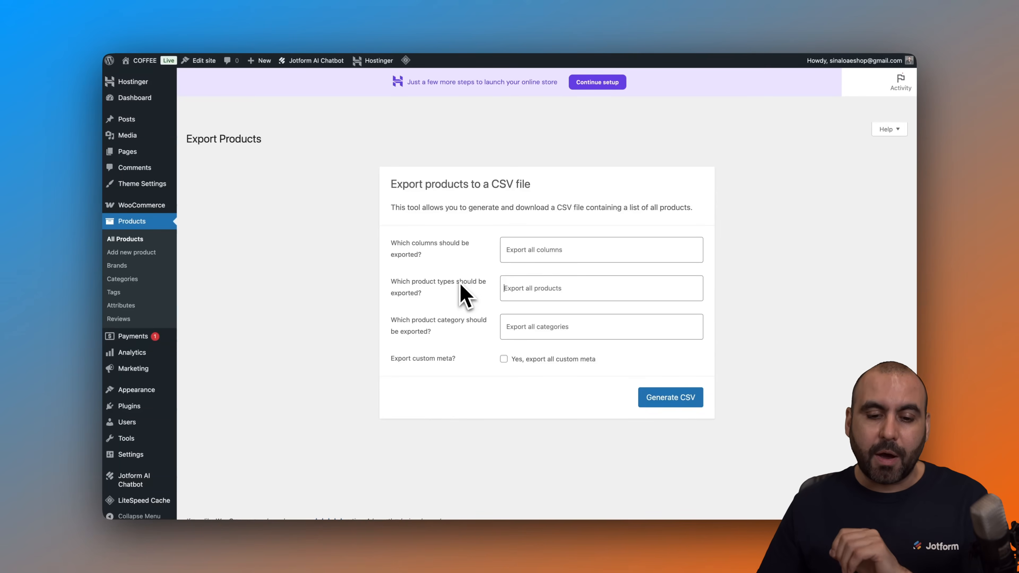
pyautogui.click(671, 399)
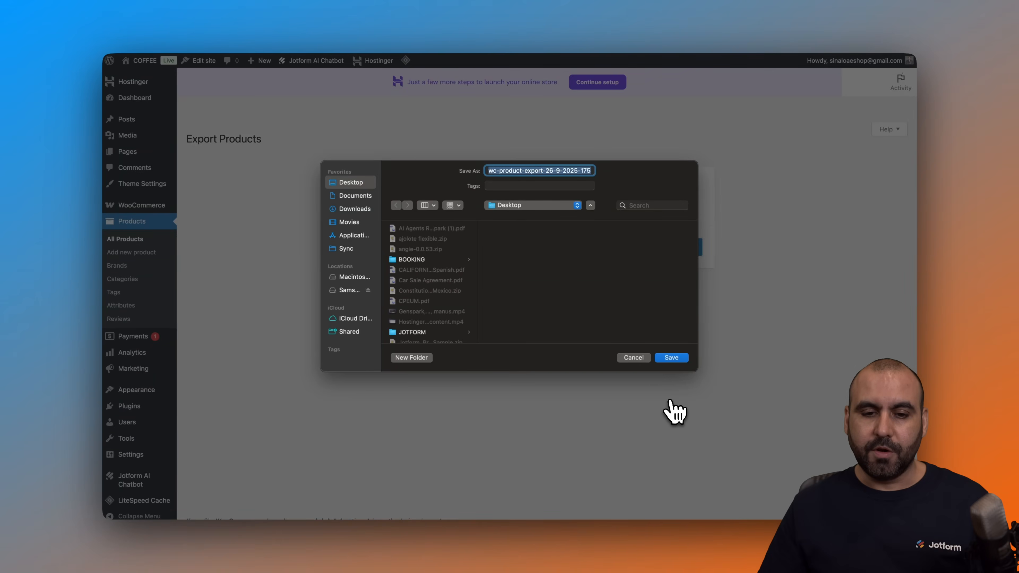
pyautogui.click(671, 358)
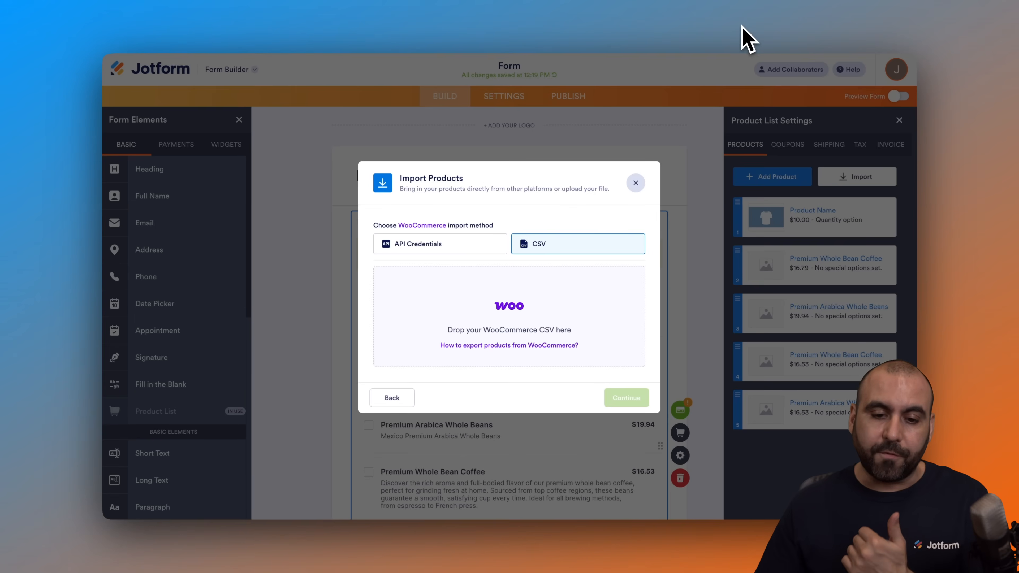
# - Upload the WooCommerce product export CSV from the Desktop into the CSV import
pyautogui.click(521, 319)
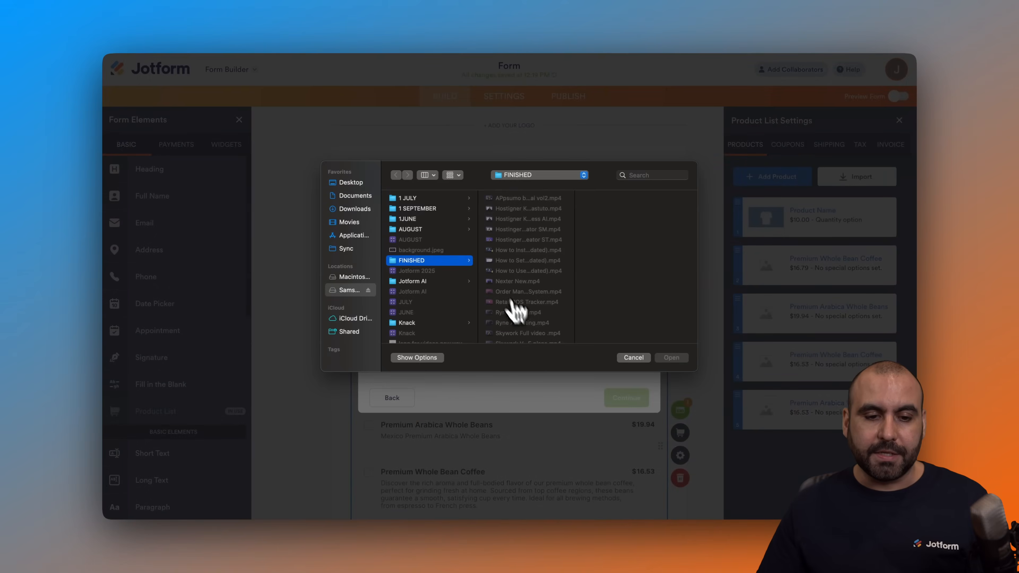
pyautogui.click(353, 183)
pyautogui.scroll(-5, 472, 281)
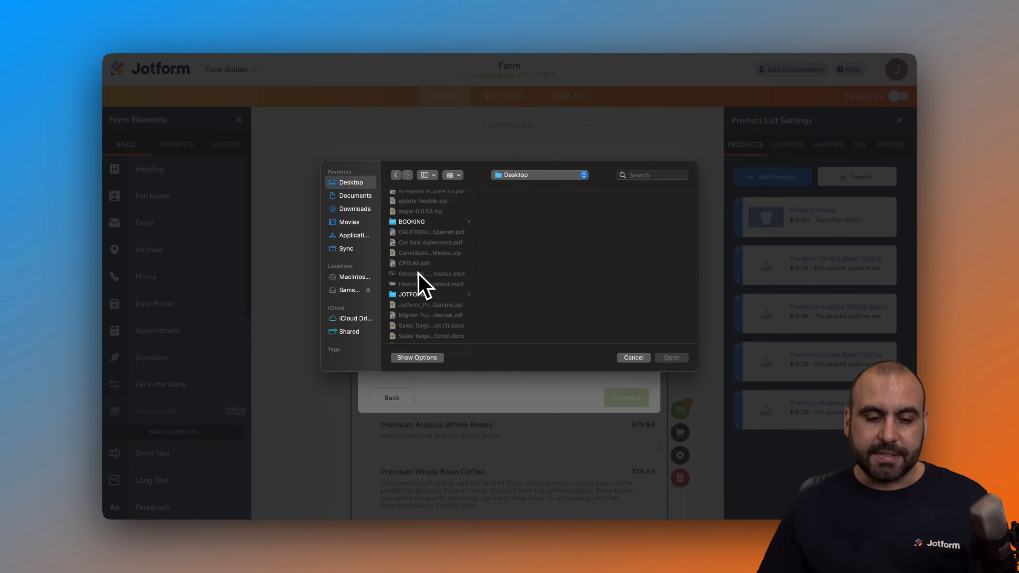
pyautogui.doubleClick(438, 335)
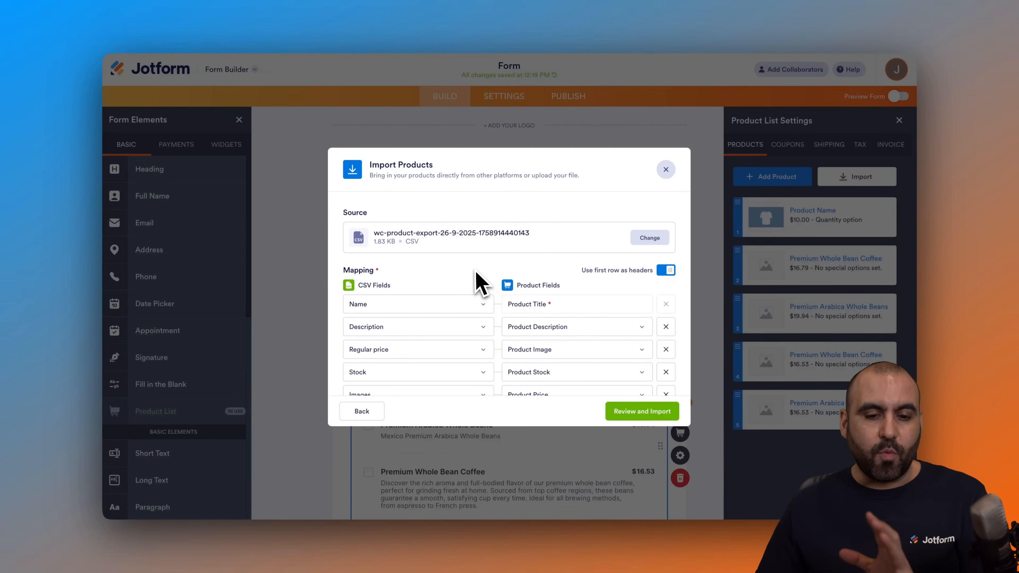
# - Import the four CSV products with the default field mapping and close the confirmation
pyautogui.scroll(-2, 466, 269)
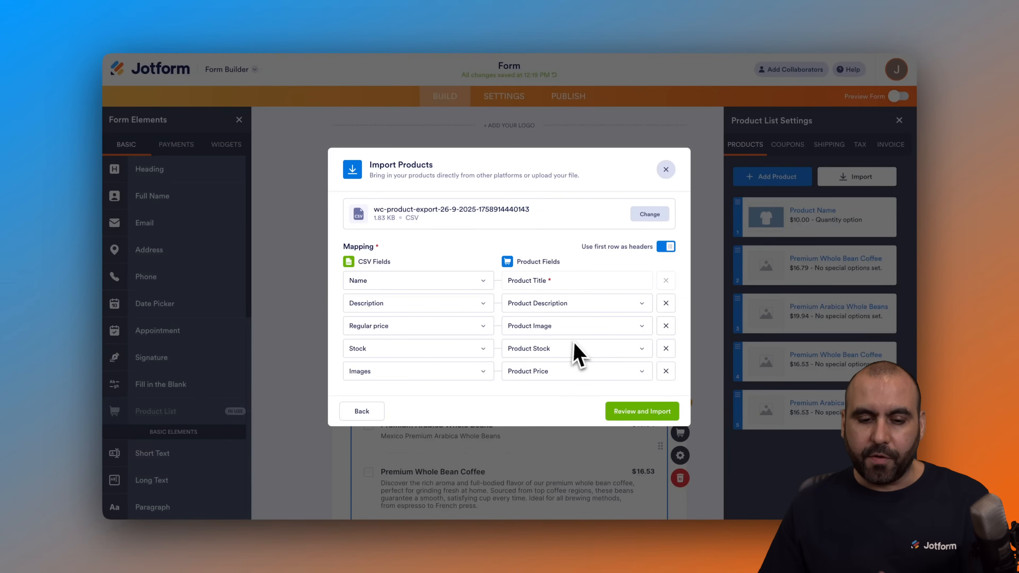
pyautogui.click(478, 350)
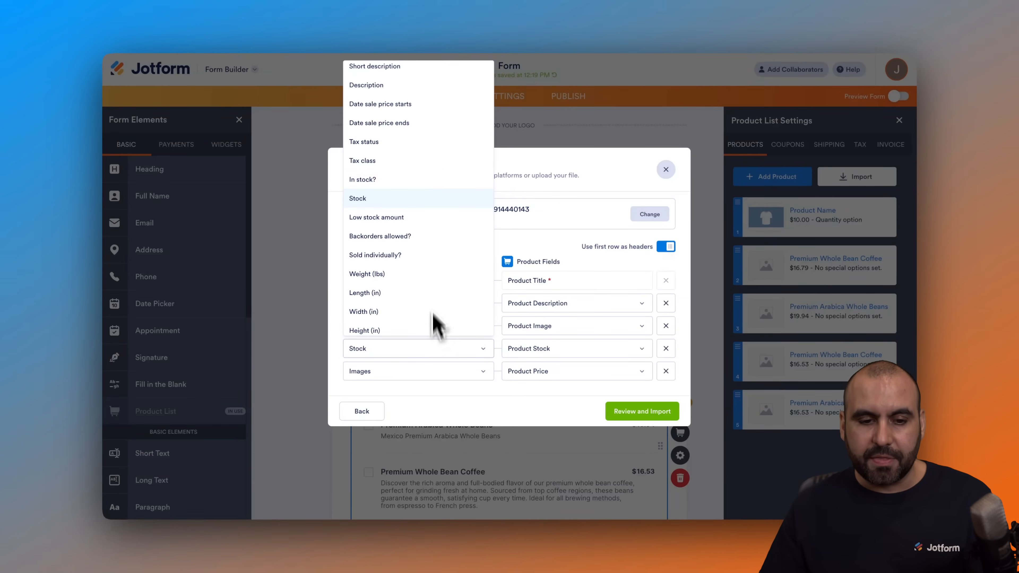
pyautogui.click(530, 255)
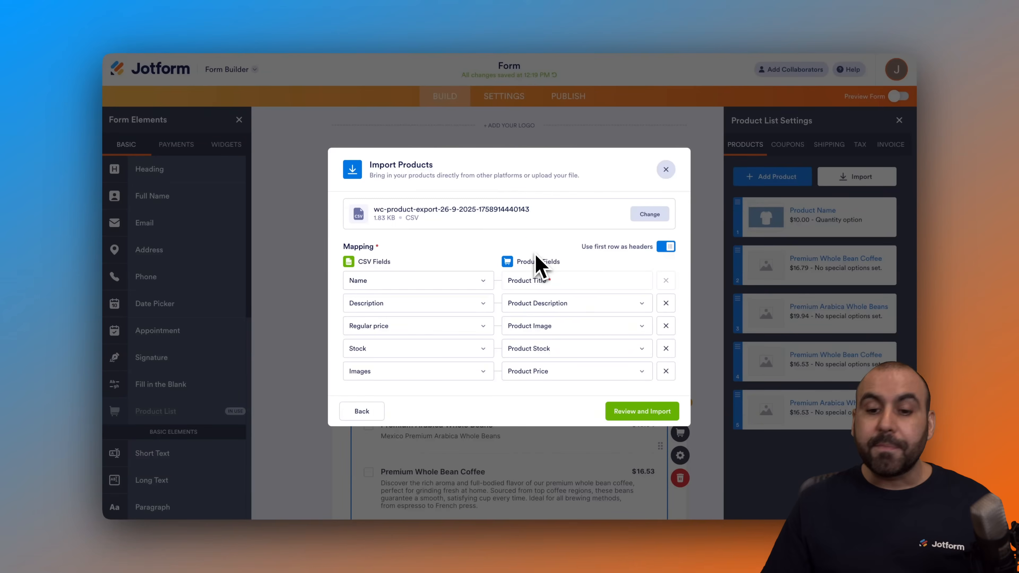
pyautogui.click(644, 414)
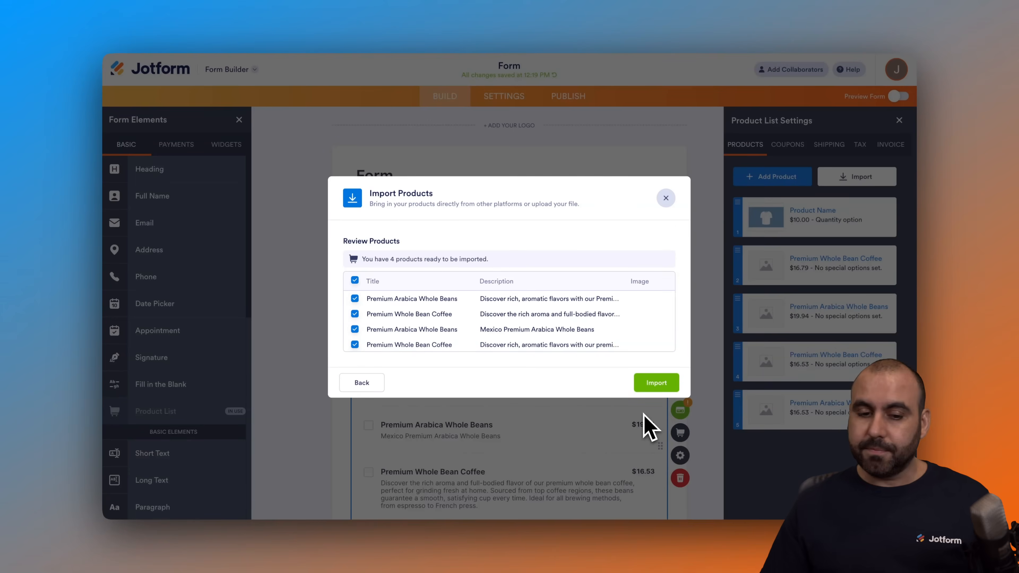
pyautogui.hscroll(5, 548, 329)
pyautogui.hscroll(-5, 547, 323)
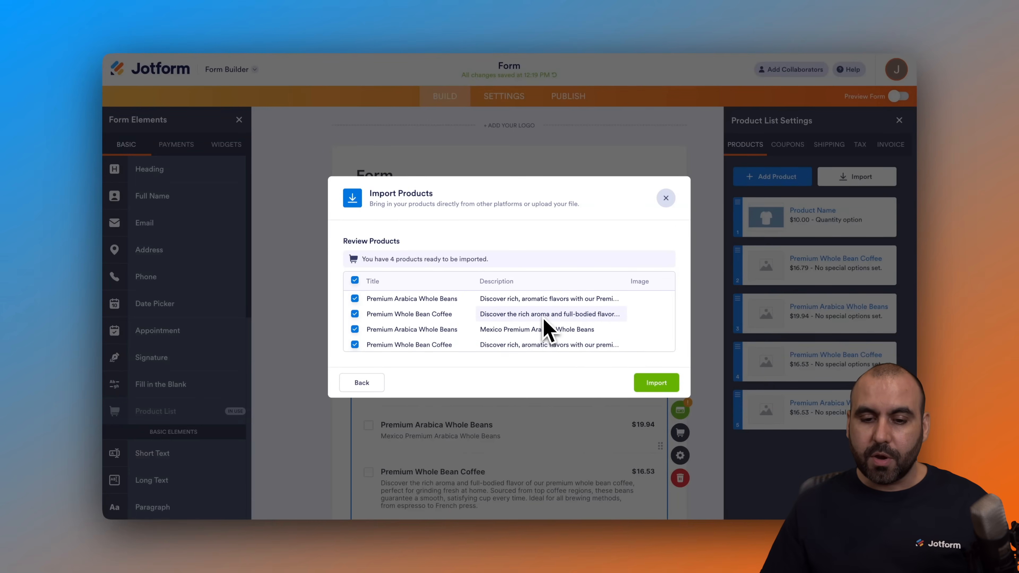
pyautogui.click(654, 383)
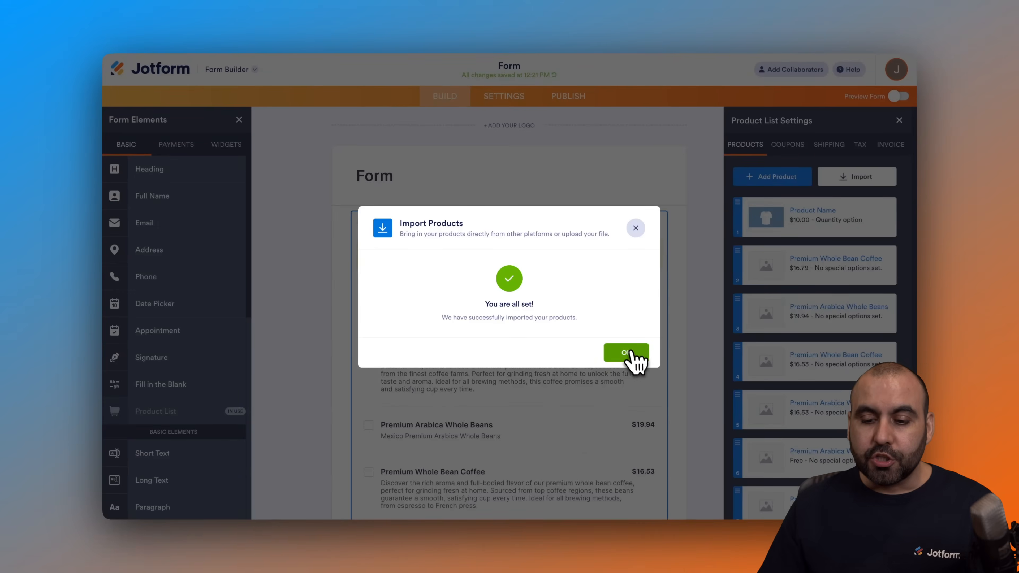
pyautogui.click(627, 349)
# - Reopen the WooCommerce import, choose the CSV method and upload the same product export file again
pyautogui.scroll(-1, 783, 443)
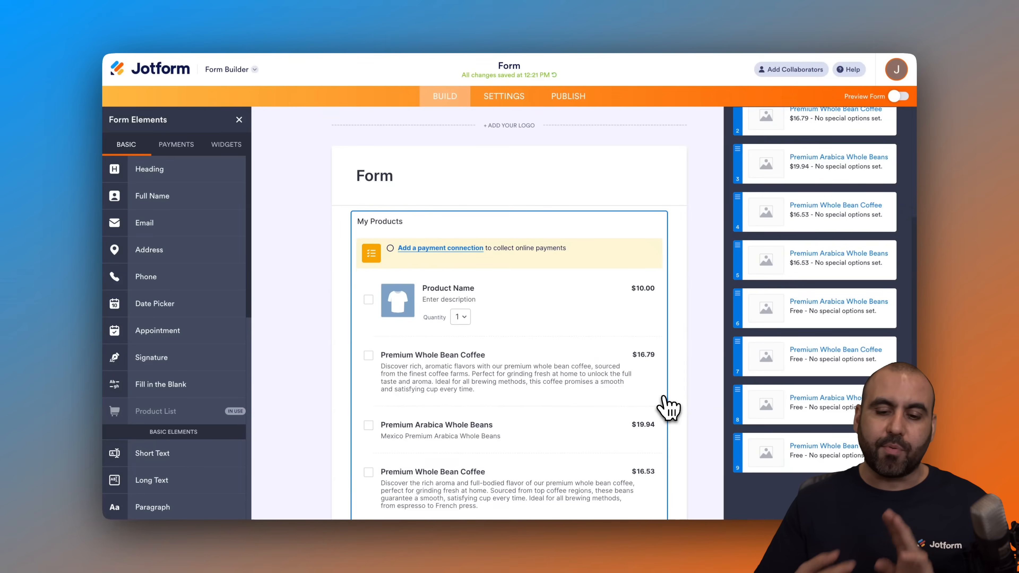
pyautogui.scroll(4, 770, 353)
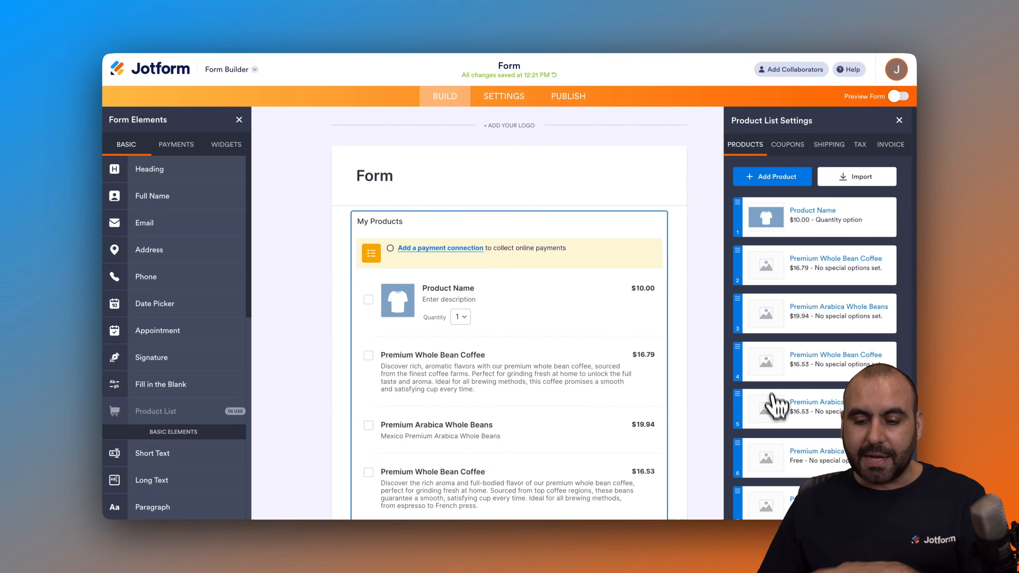
pyautogui.scroll(-3, 791, 466)
pyautogui.scroll(-1, 792, 458)
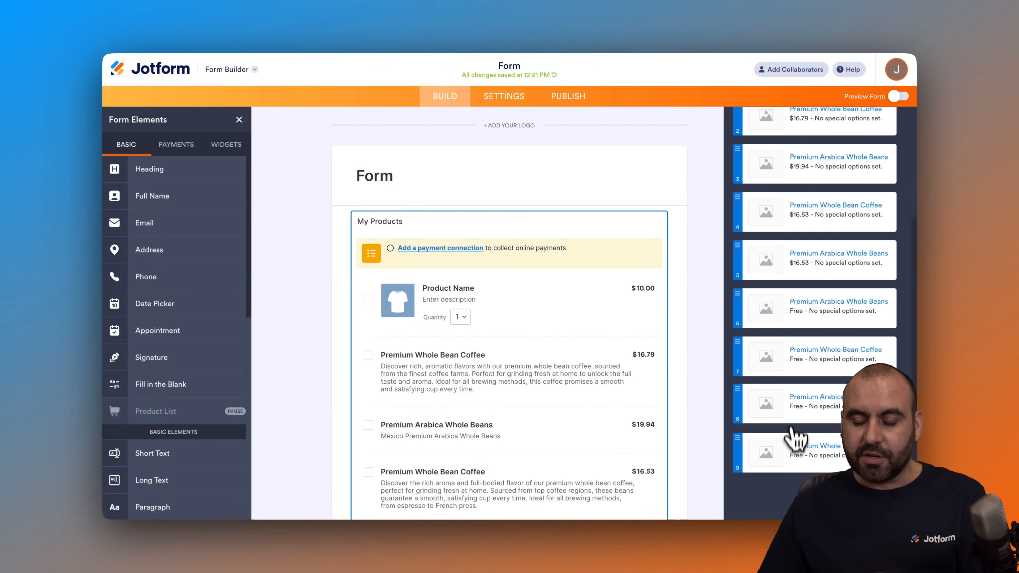
pyautogui.scroll(4, 798, 418)
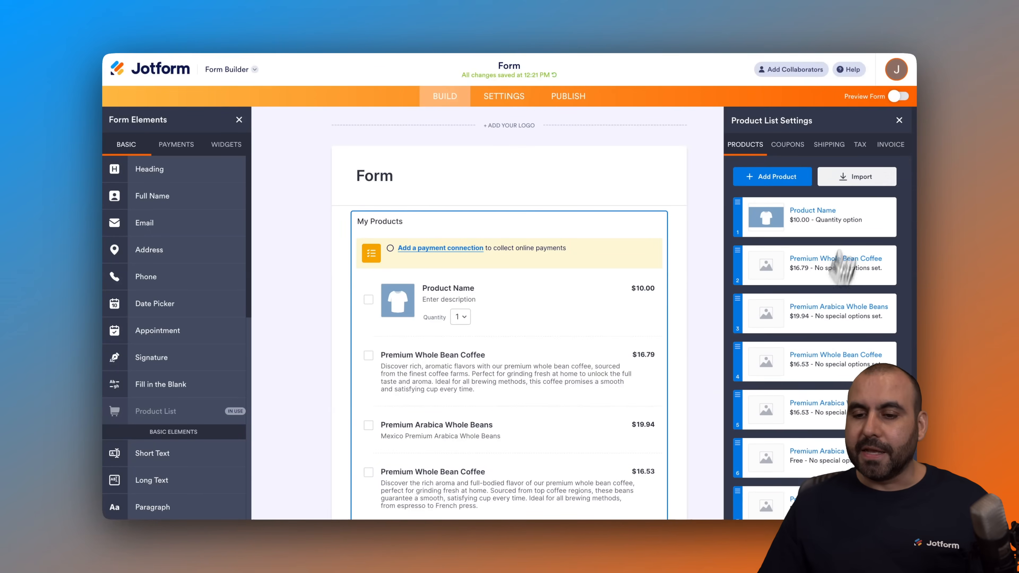
pyautogui.click(858, 179)
pyautogui.click(462, 375)
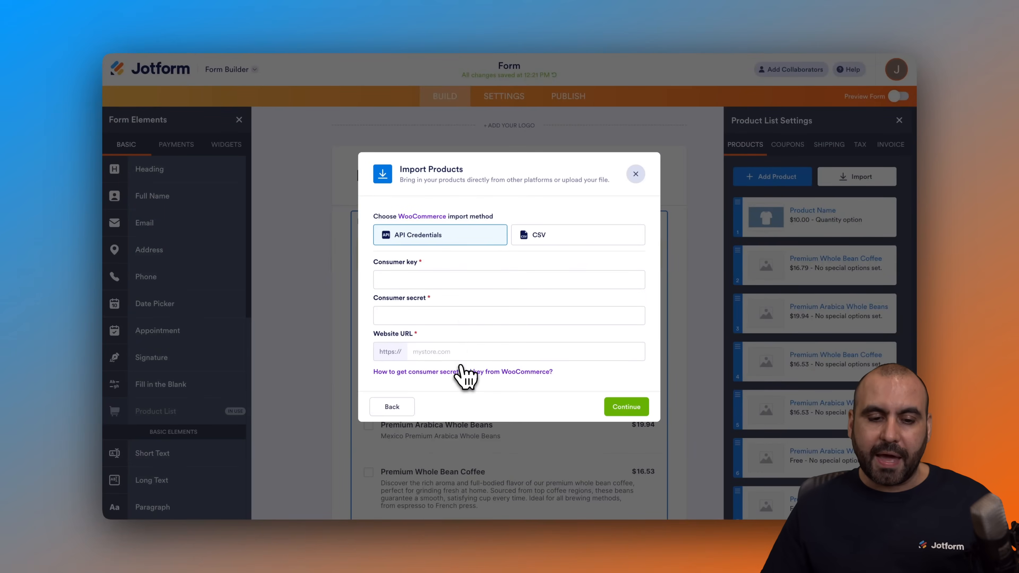
pyautogui.click(567, 250)
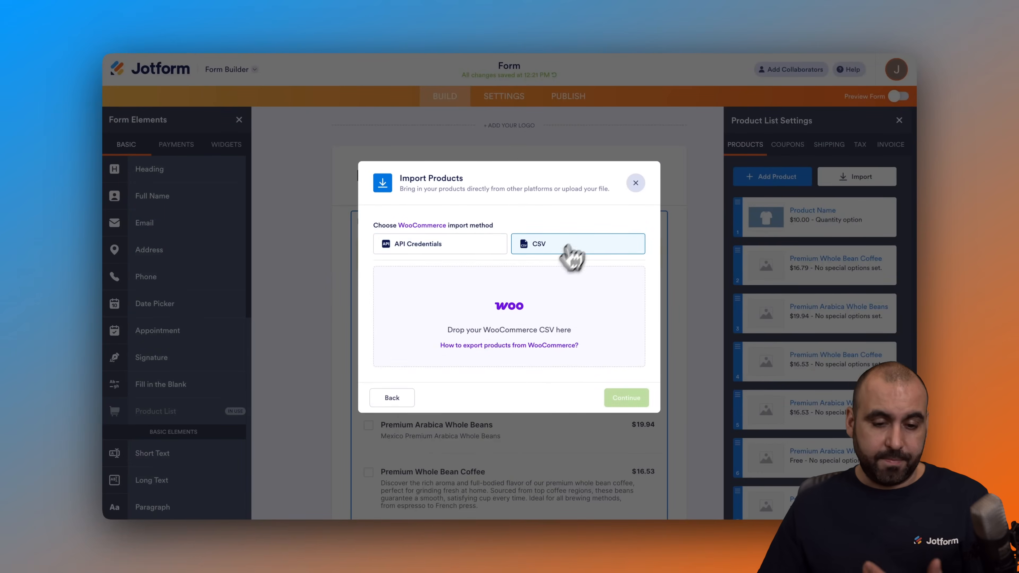
pyautogui.click(486, 333)
pyautogui.doubleClick(438, 327)
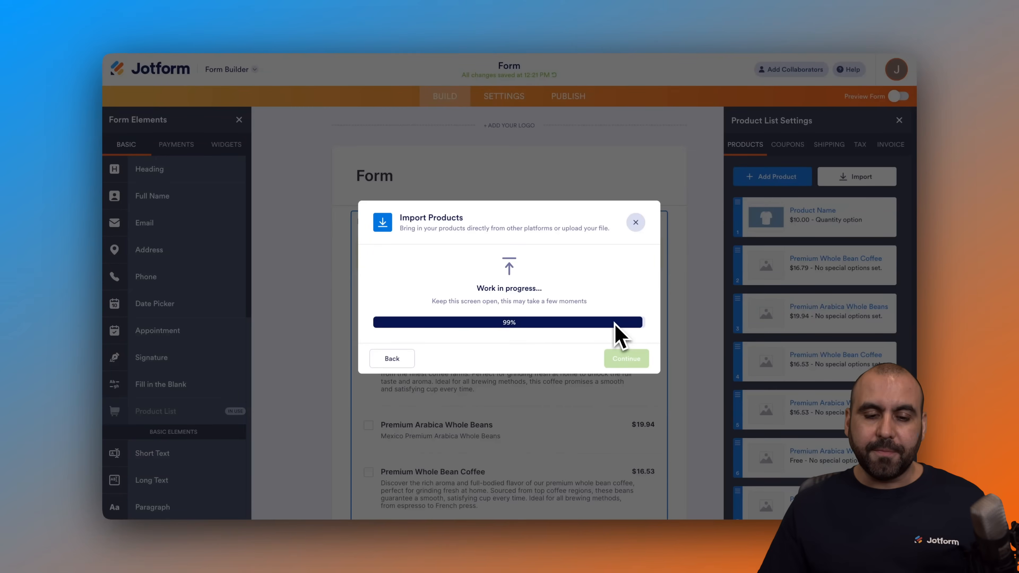
# - Remap the CSV fields so Sale price feeds Product Price and Images feeds Product Image
pyautogui.scroll(-2, 480, 354)
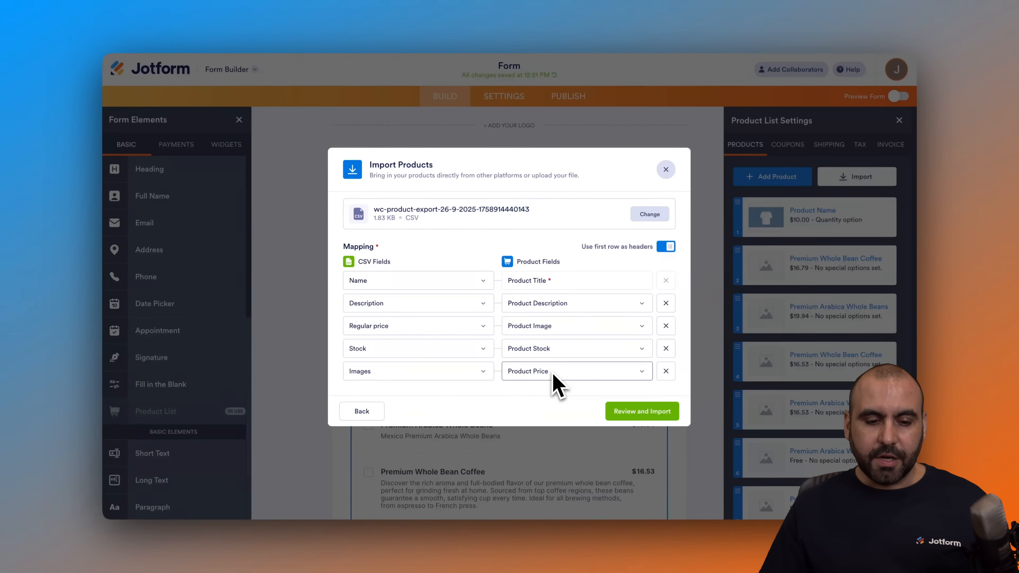
pyautogui.click(478, 372)
pyautogui.scroll(5, 454, 273)
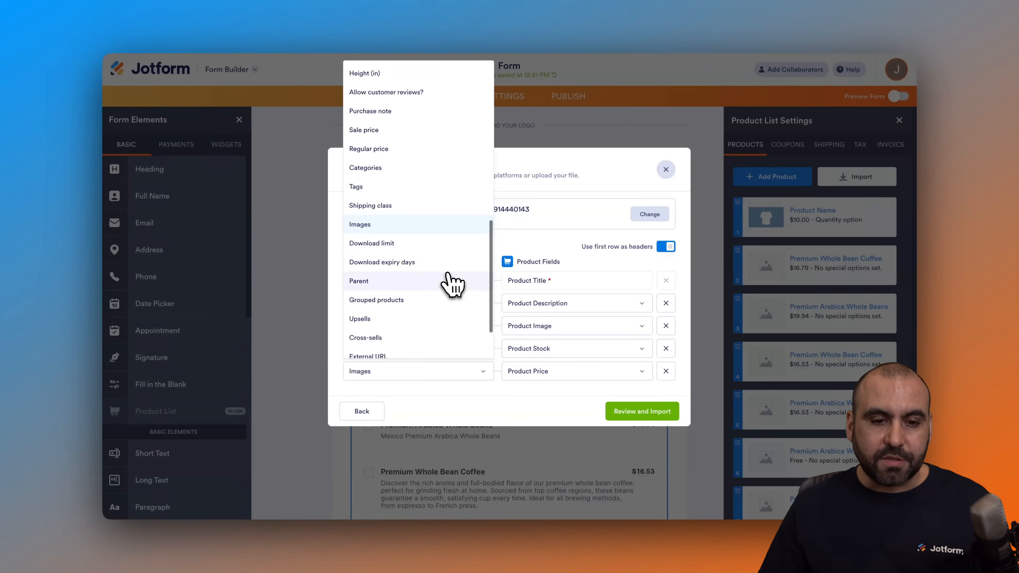
pyautogui.scroll(3, 452, 285)
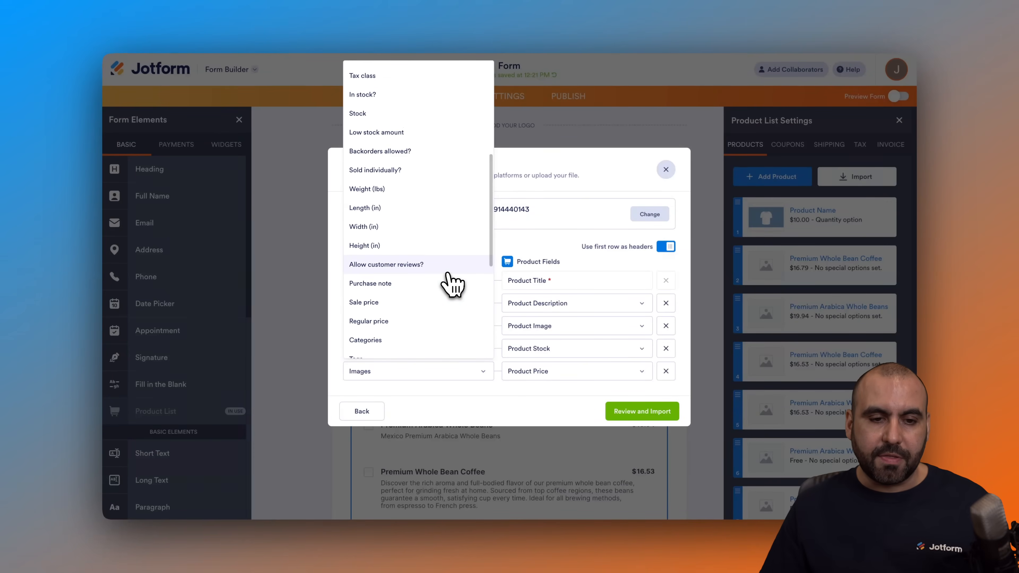
pyautogui.scroll(4, 447, 277)
pyautogui.scroll(-5, 447, 281)
pyautogui.scroll(1, 443, 277)
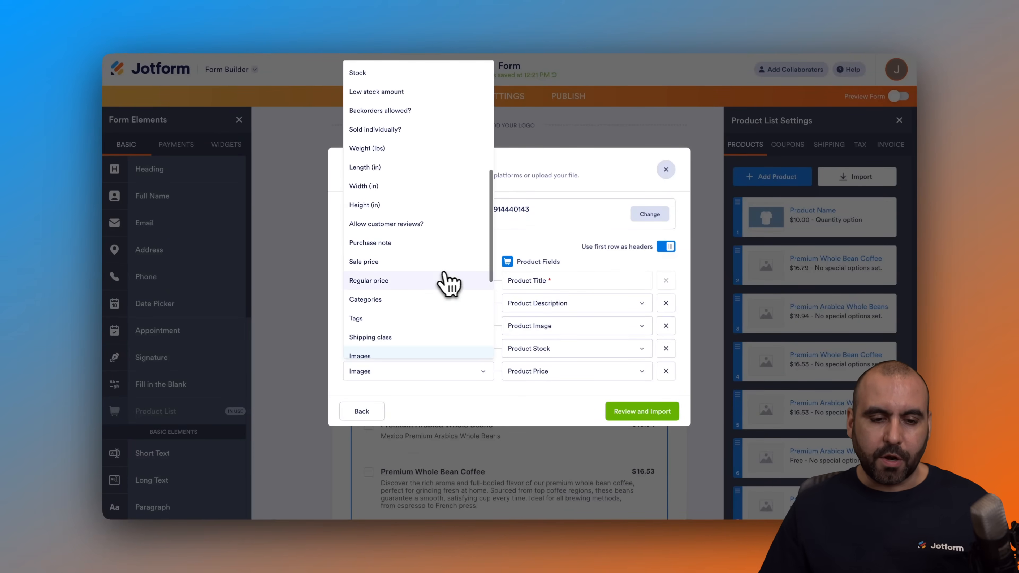
pyautogui.click(462, 261)
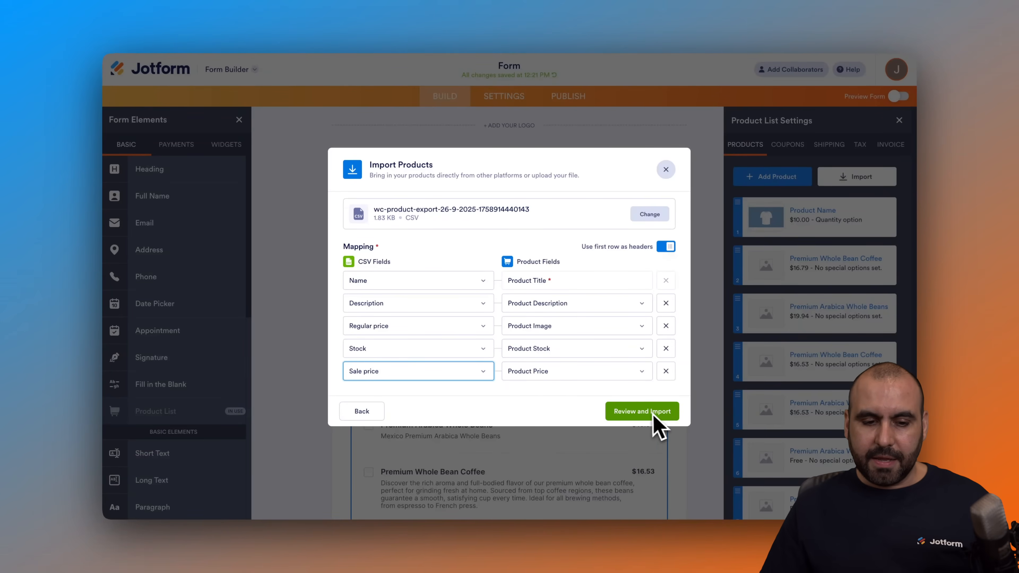
pyautogui.click(437, 326)
pyautogui.scroll(2, 439, 268)
pyautogui.scroll(7, 439, 265)
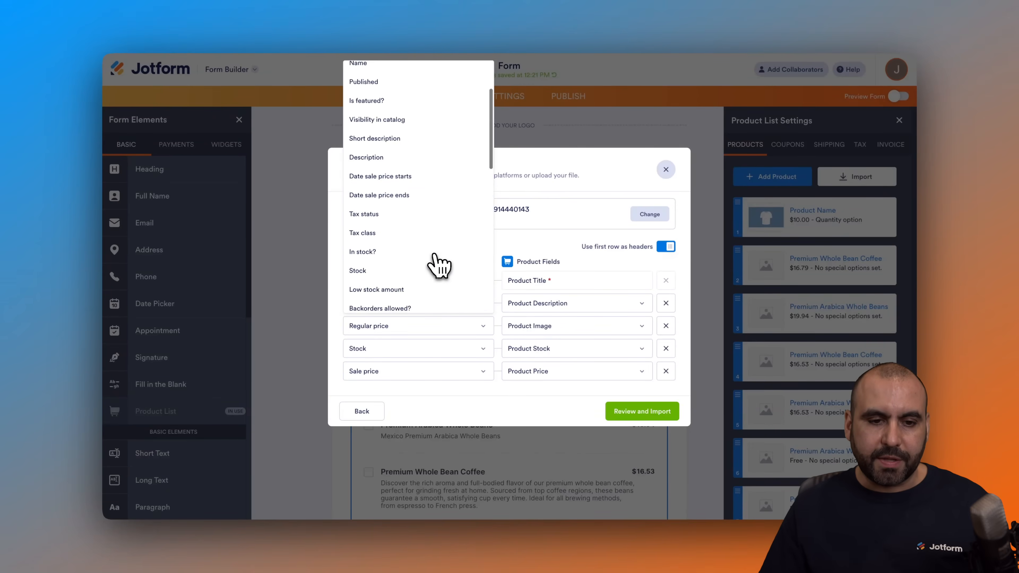
pyautogui.scroll(-10, 438, 265)
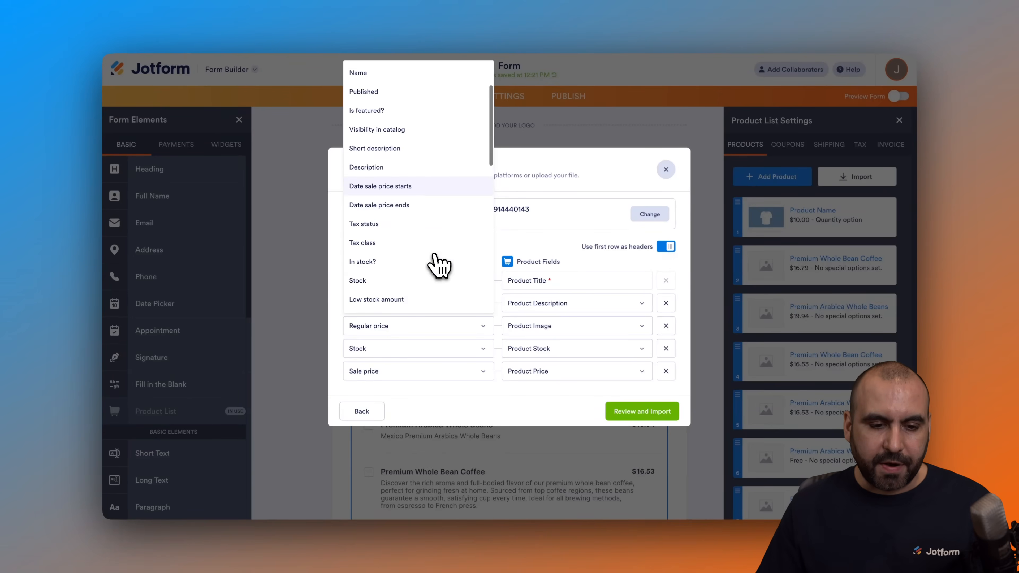
pyautogui.click(424, 117)
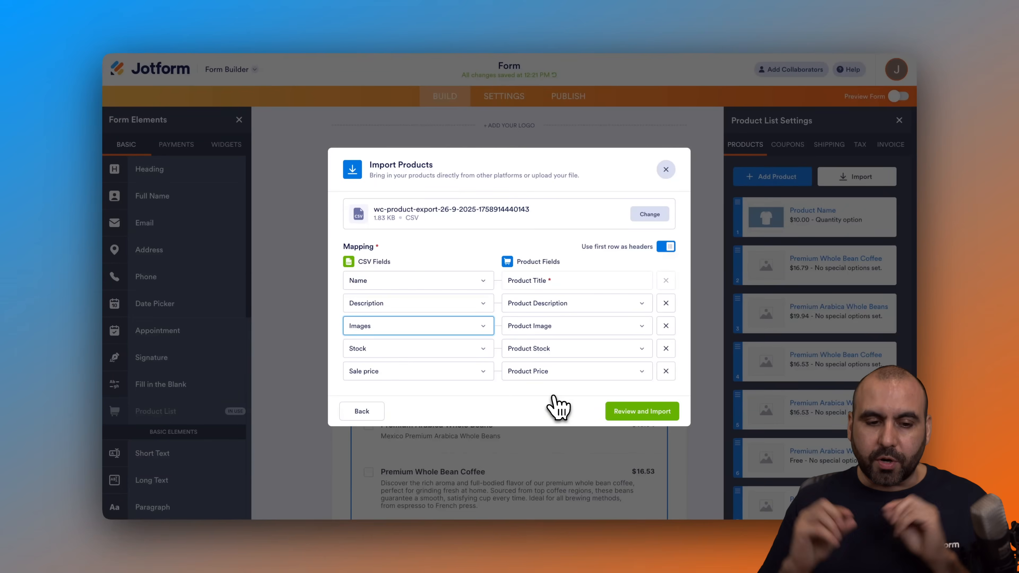
# - Review and import the four remapped products, then close the confirmation
pyautogui.click(655, 419)
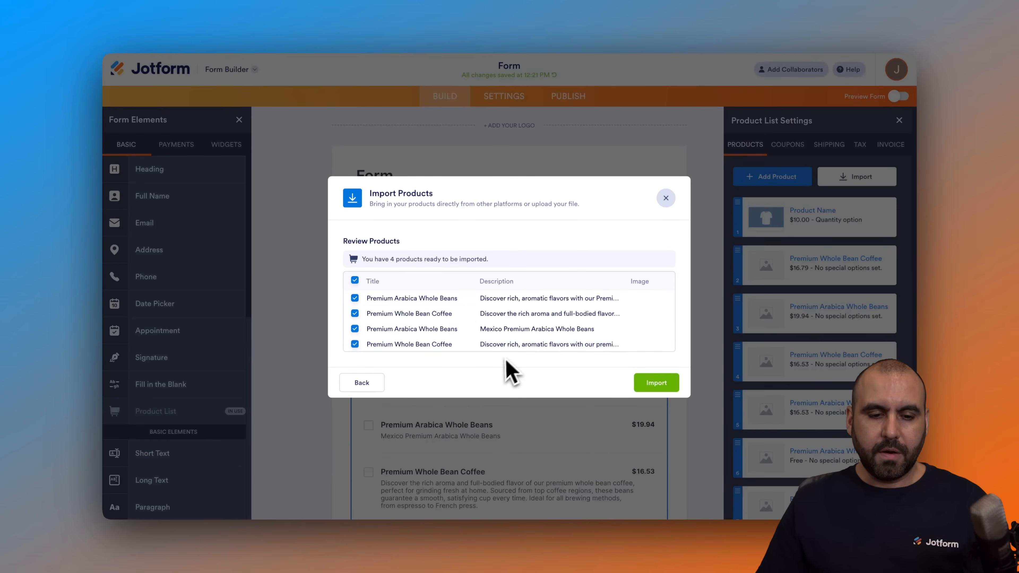
pyautogui.hscroll(3, 510, 331)
pyautogui.hscroll(2, 508, 327)
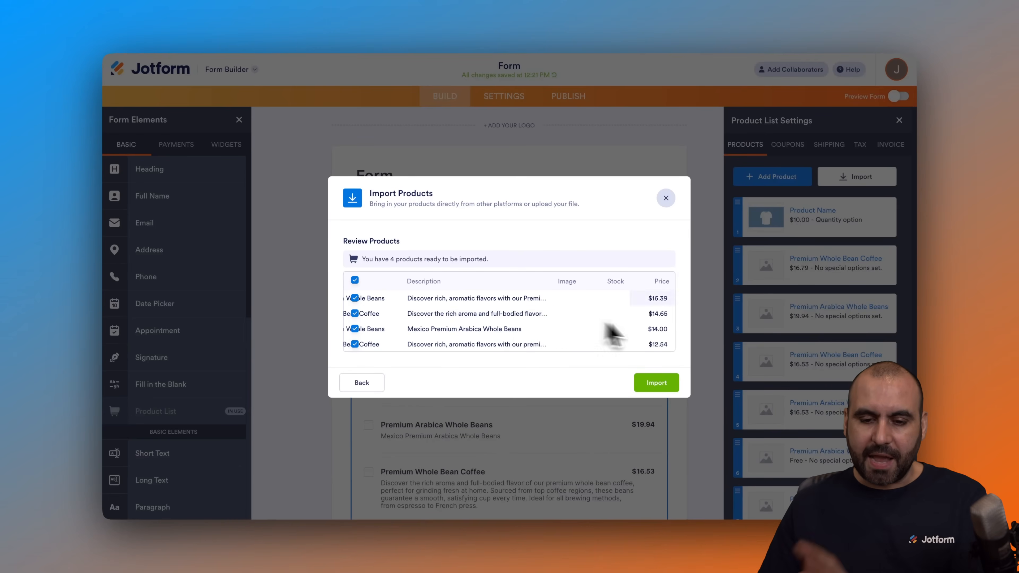
pyautogui.click(655, 385)
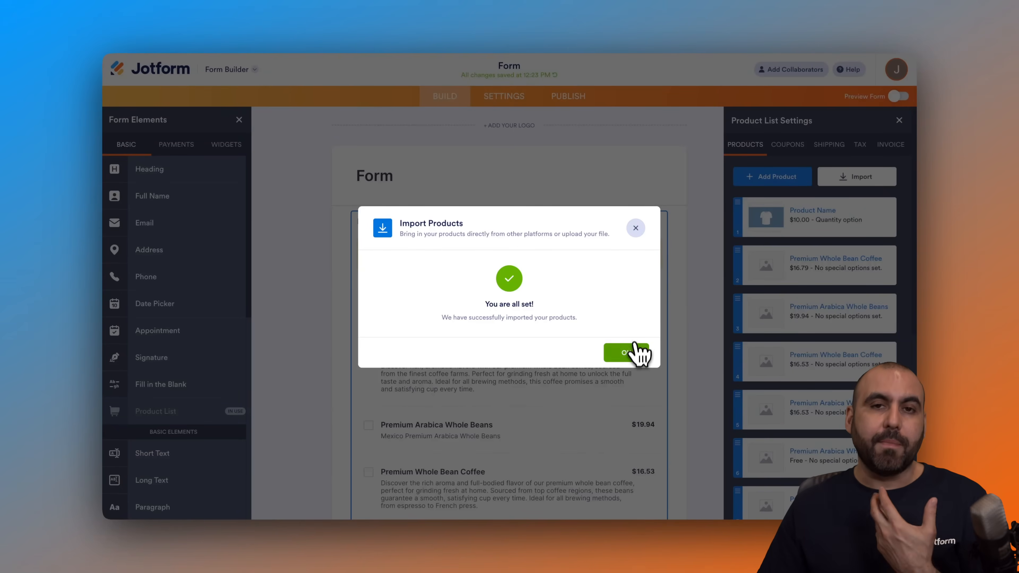
pyautogui.click(626, 353)
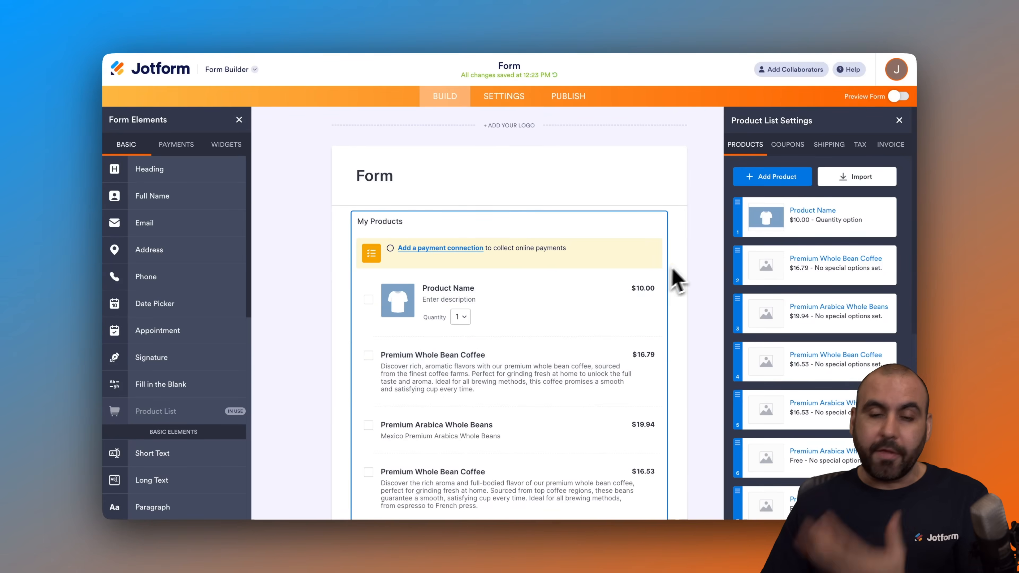